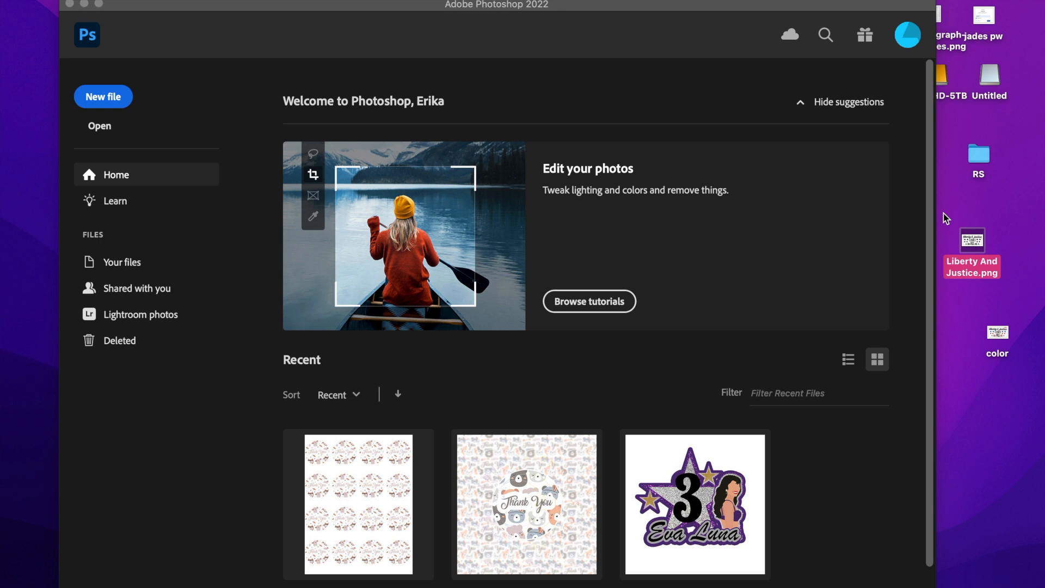
- Line up the Liberty And Justice.png and color files on the desktop, and preview the color image
{"action": "left_click_drag", "start_coordinate": [981, 258], "coordinate": [992, 258]}
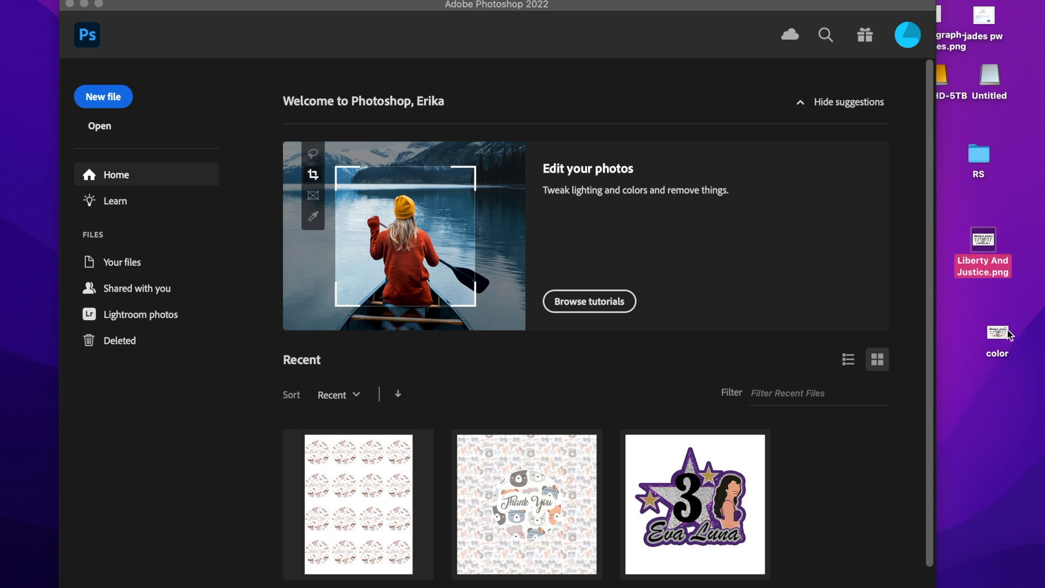
{"action": "left_click_drag", "start_coordinate": [1004, 337], "coordinate": [996, 307]}
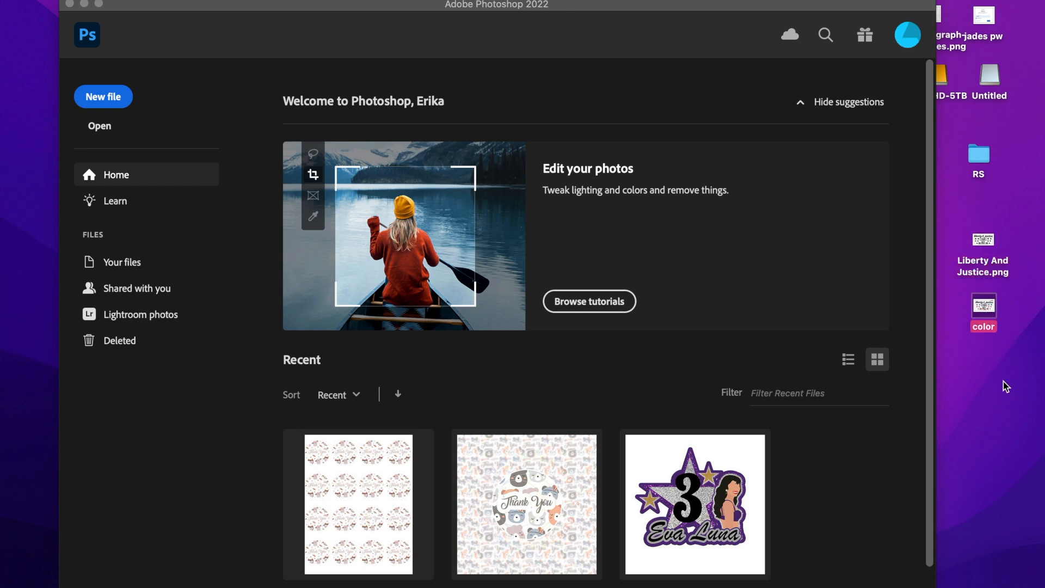
{"action": "double_click", "coordinate": [980, 312]}
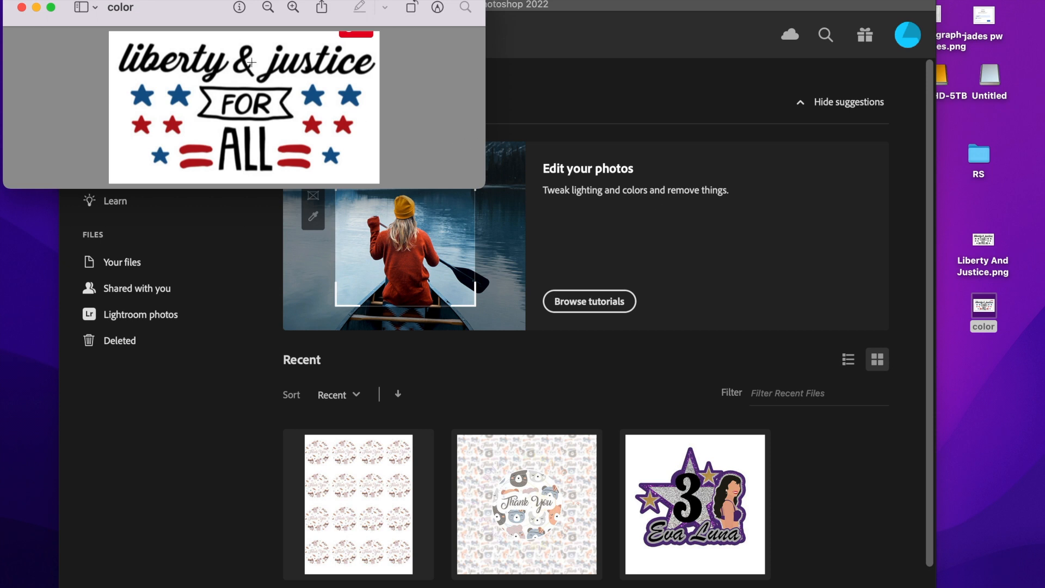
{"action": "left_click_drag", "start_coordinate": [181, 23], "coordinate": [433, 142]}
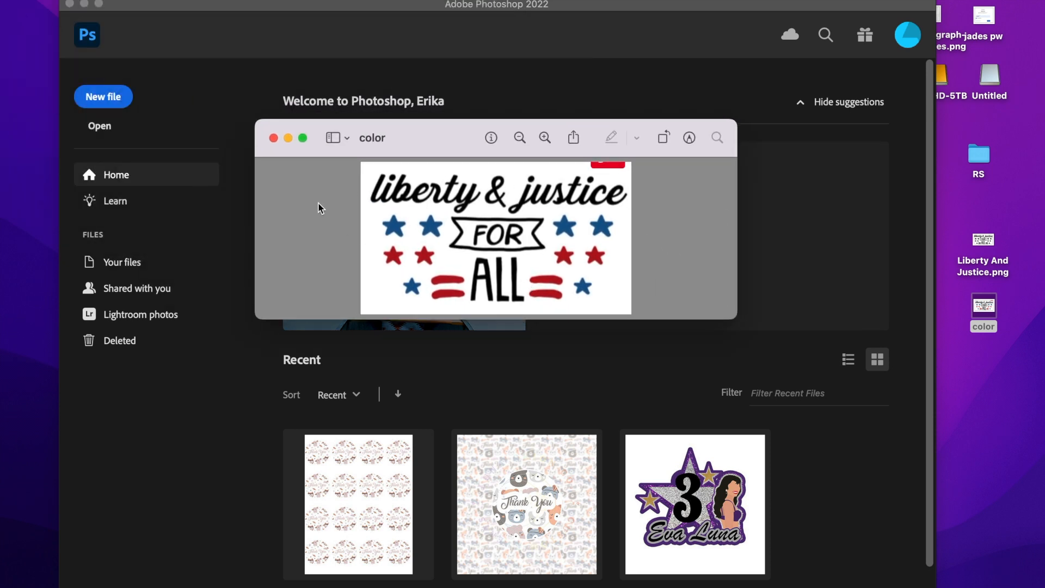
{"action": "left_click", "coordinate": [273, 138]}
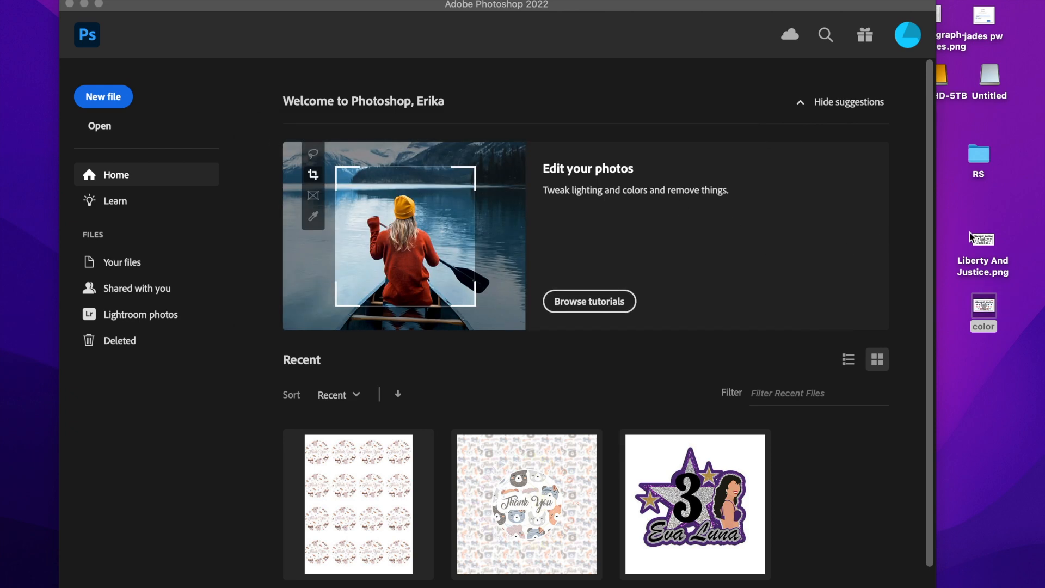
- Preview Liberty And Justice.png and the color reference image again, closing each preview window
{"action": "left_click", "coordinate": [982, 243]}
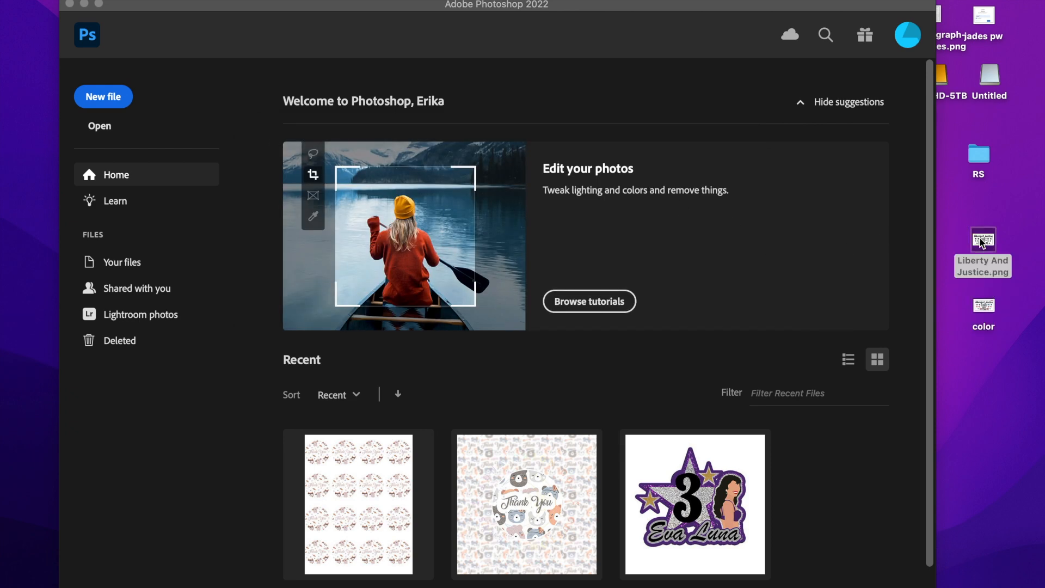
{"action": "double_click", "coordinate": [982, 242]}
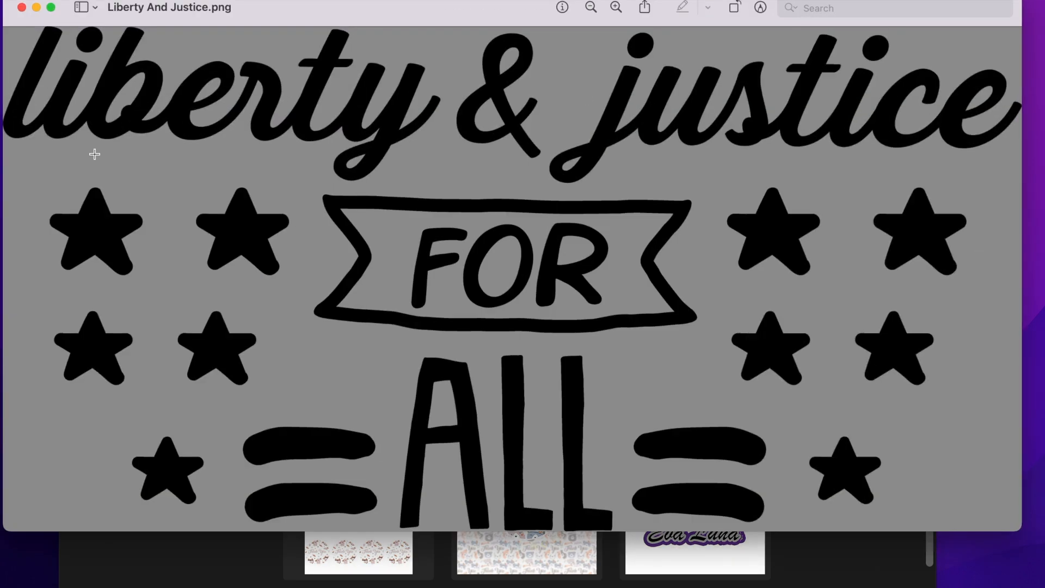
{"action": "left_click", "coordinate": [21, 7]}
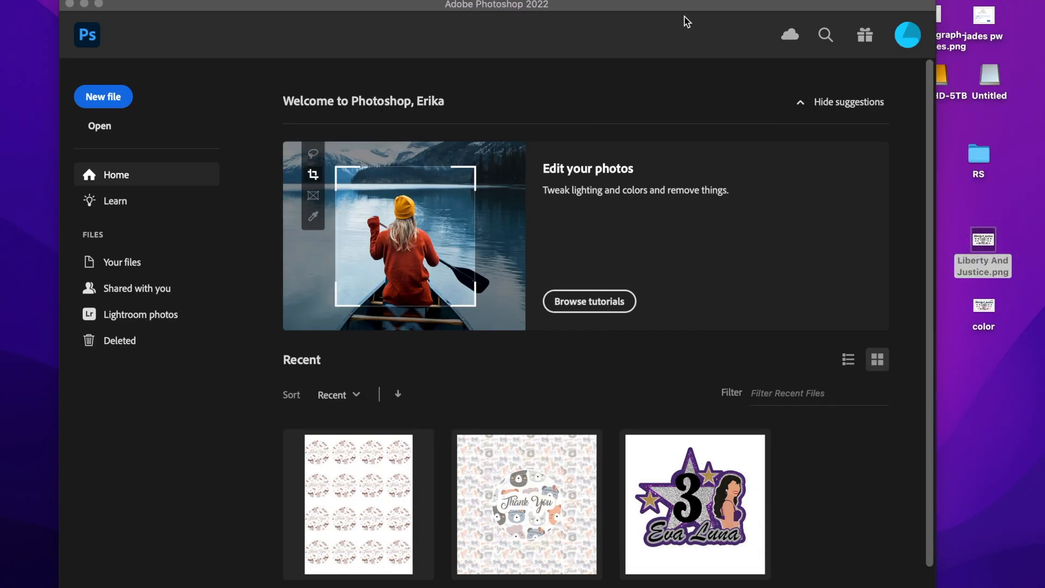
{"action": "left_click_drag", "start_coordinate": [671, 8], "coordinate": [670, 0]}
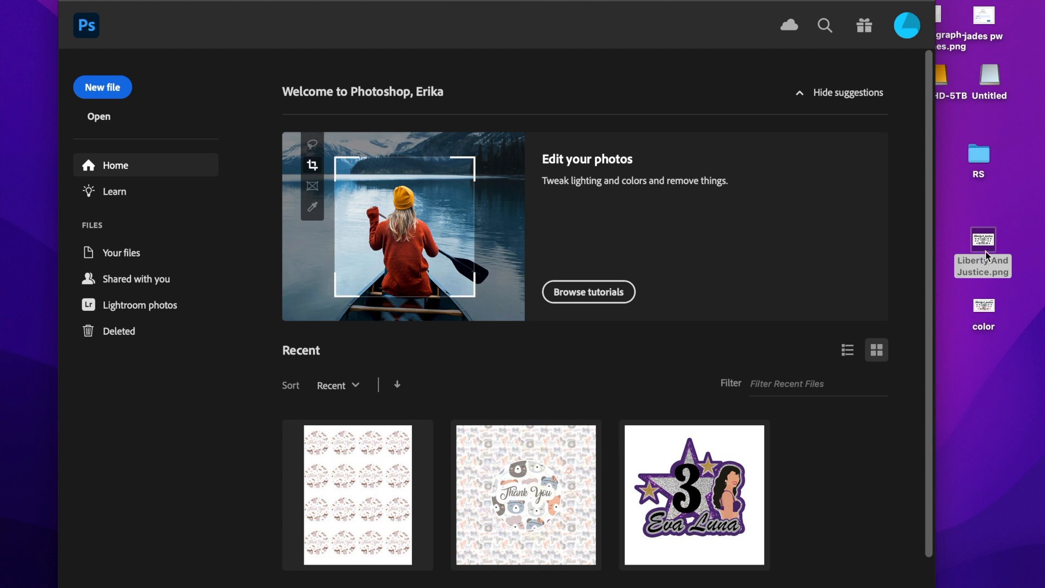
{"action": "double_click", "coordinate": [982, 307]}
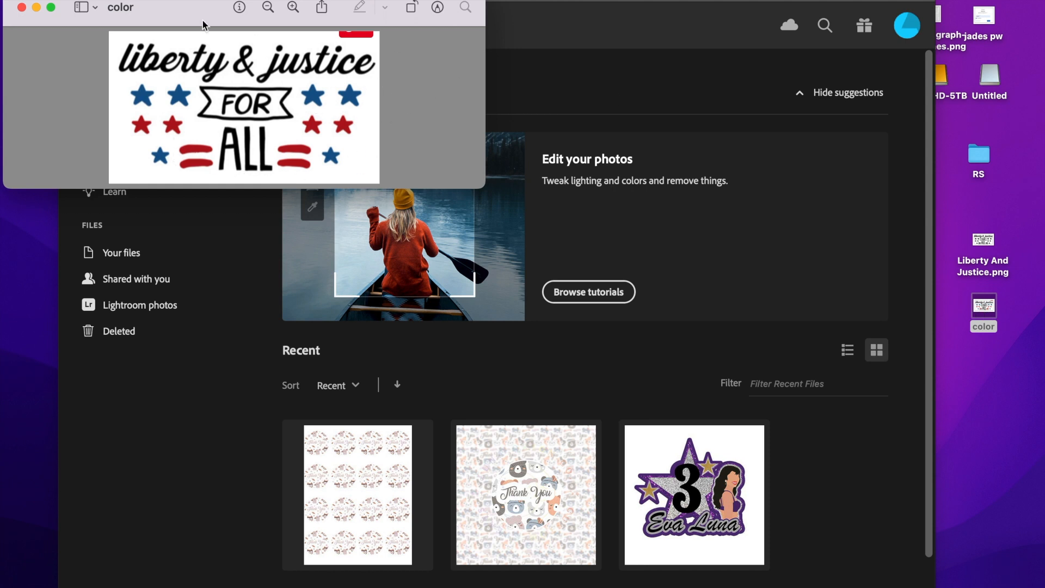
{"action": "left_click", "coordinate": [22, 8]}
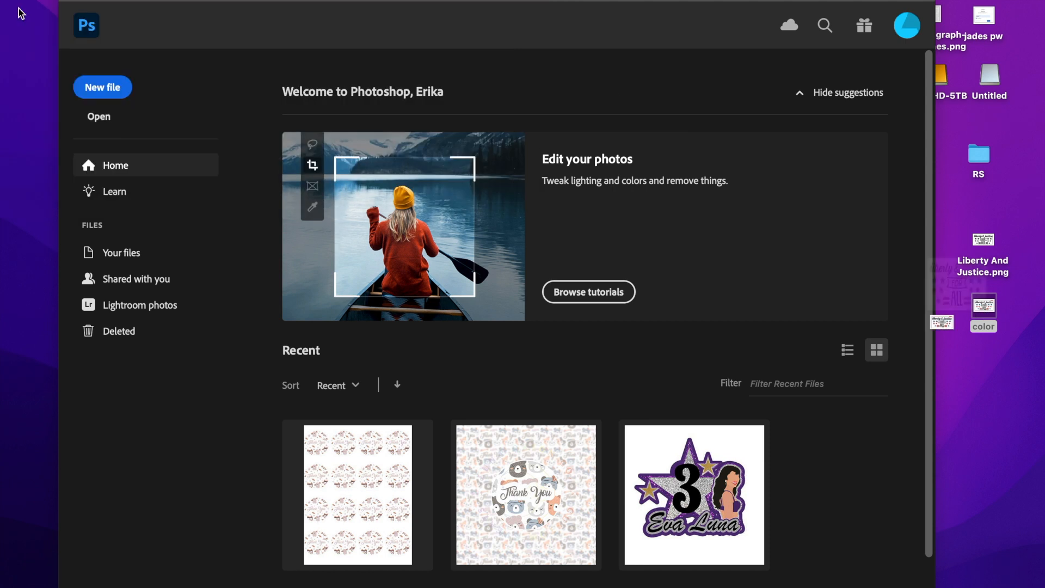
- Create a new 2000 x 2000 pixel document at 300 pixels/inch in CMYK Color with a white background
{"action": "left_click", "coordinate": [123, 88]}
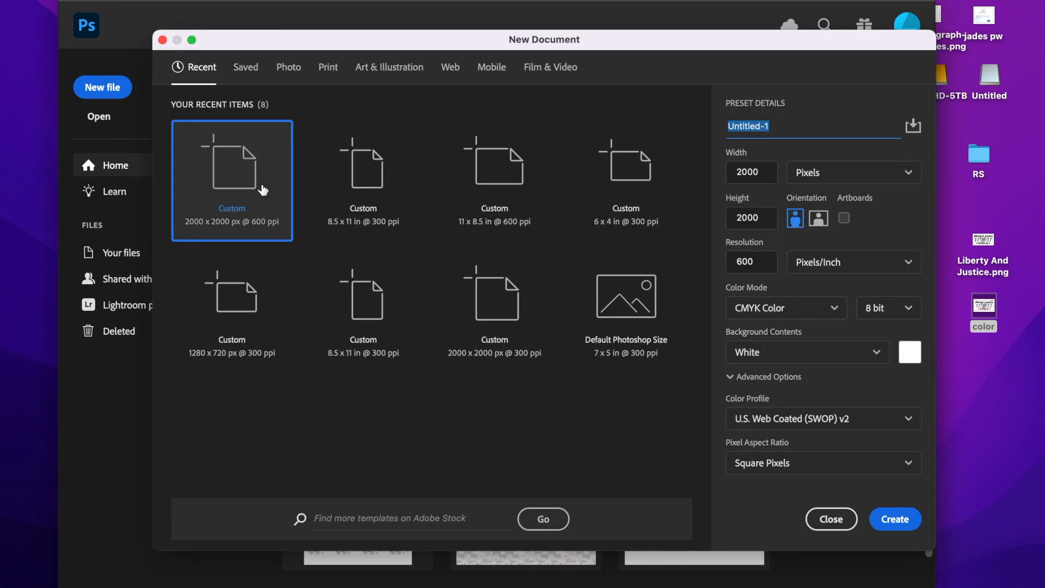
{"action": "left_click", "coordinate": [265, 190]}
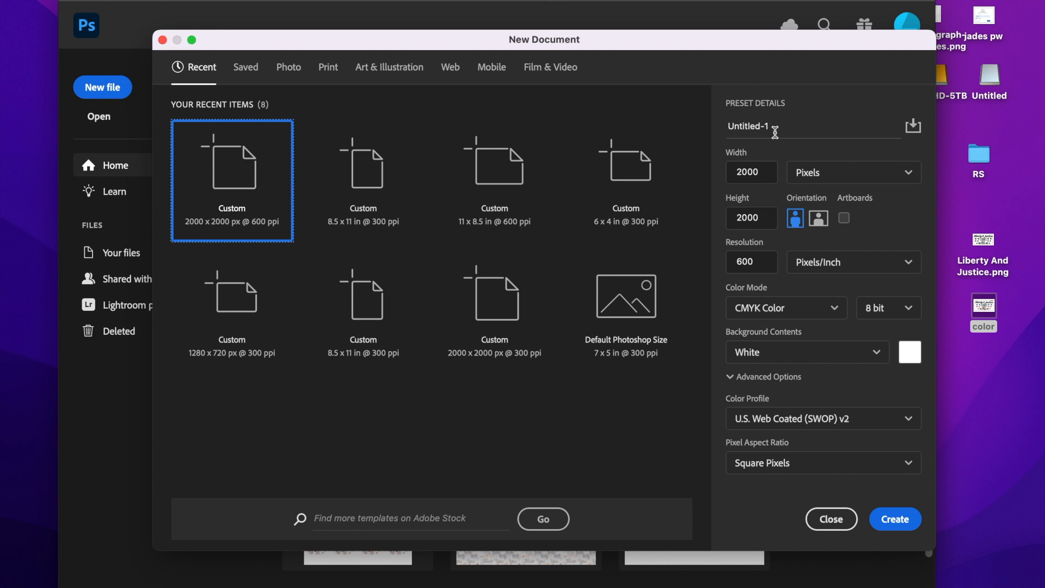
{"action": "left_click", "coordinate": [743, 261]}
{"action": "type", "text": "300"}
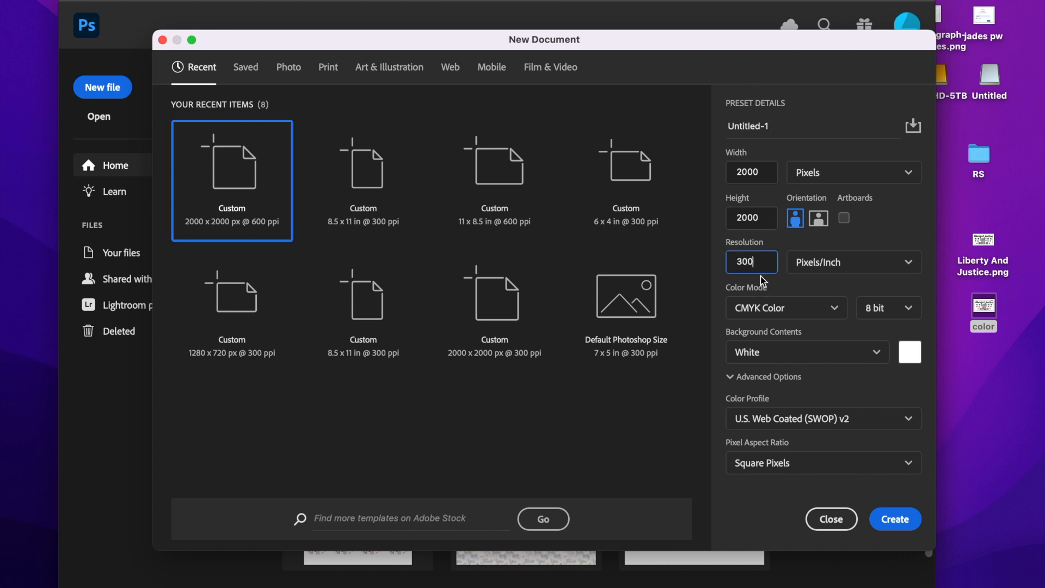
{"action": "left_click", "coordinate": [784, 255]}
{"action": "left_click", "coordinate": [832, 419]}
{"action": "scroll", "coordinate": [902, 425], "scroll_direction": "down", "scroll_amount": 1}
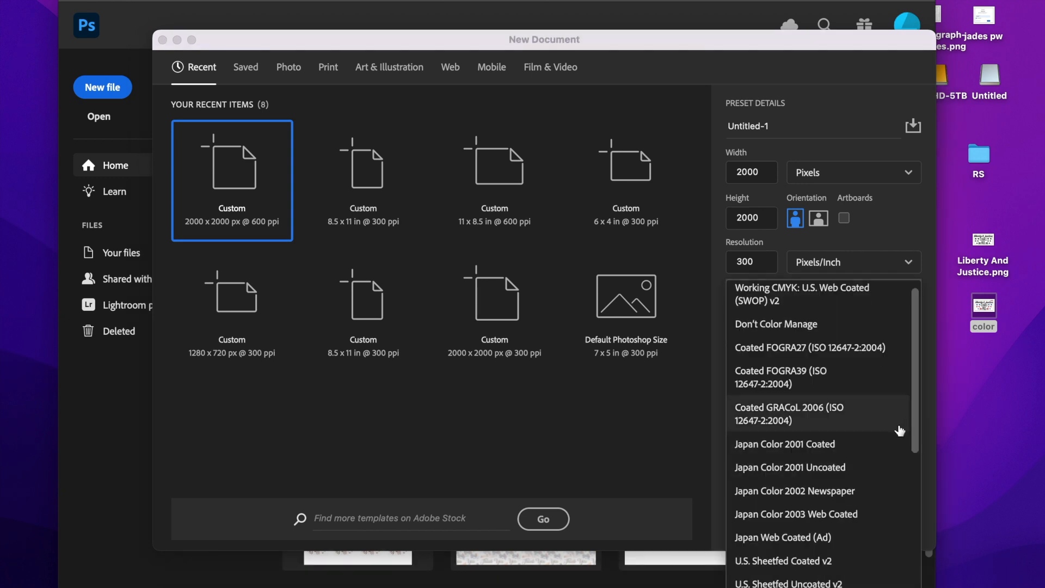
{"action": "left_click", "coordinate": [926, 331]}
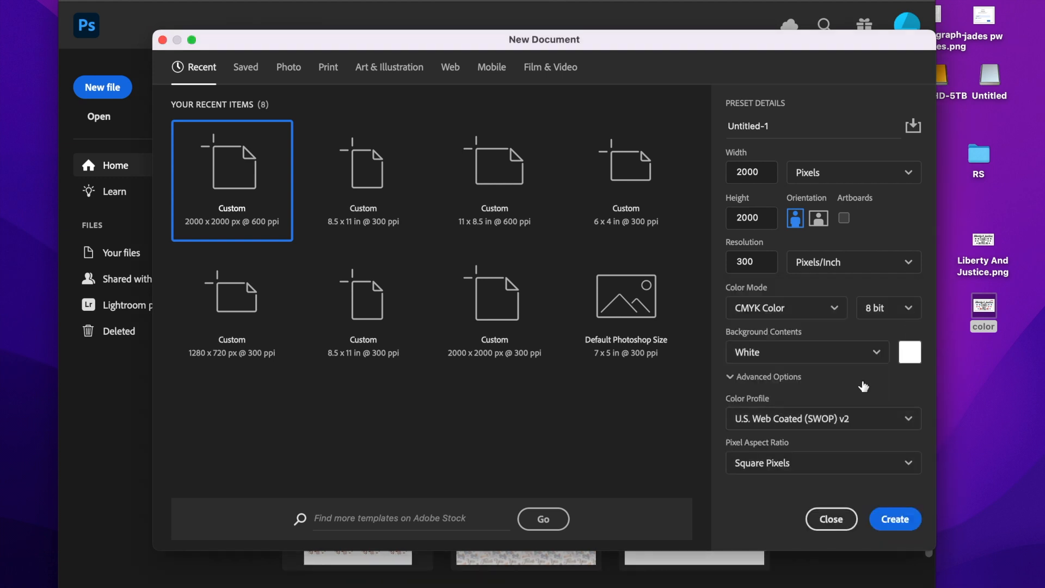
{"action": "left_click", "coordinate": [886, 520]}
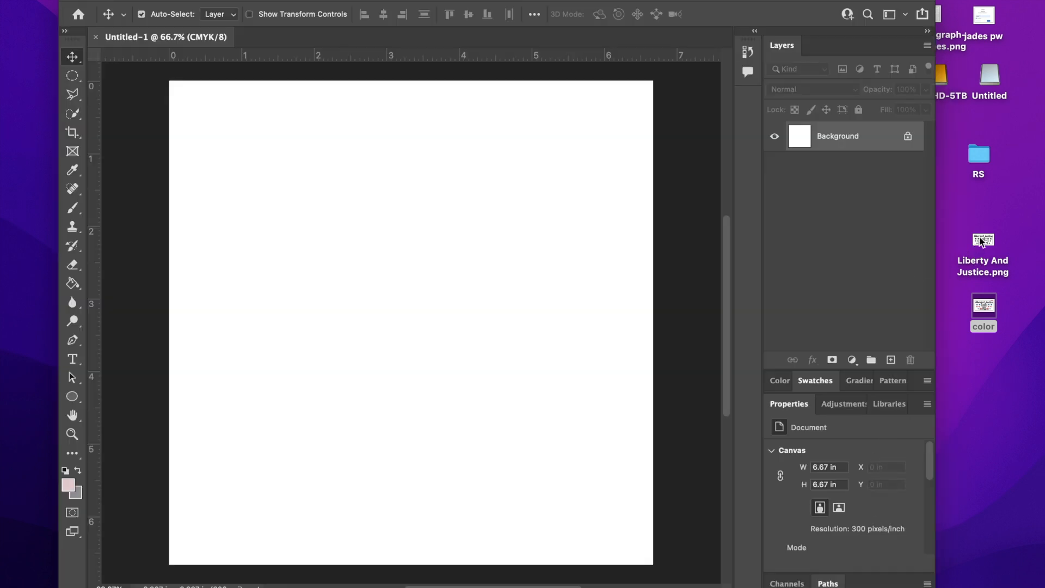
- Place Liberty And Justice.png and the color image from the desktop onto the canvas as separate layers
{"action": "left_click_drag", "start_coordinate": [992, 244], "coordinate": [422, 278]}
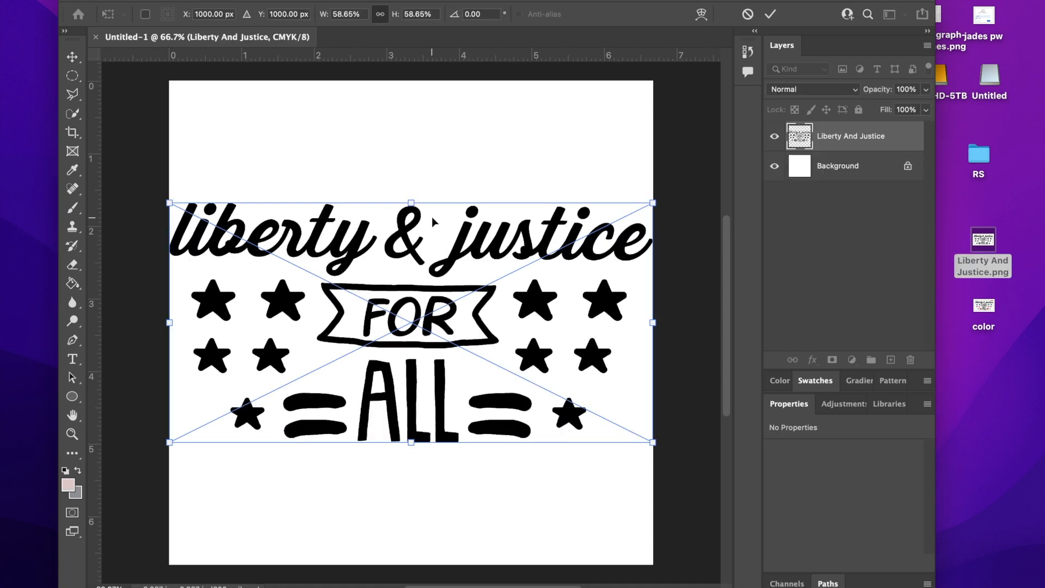
{"action": "left_click_drag", "start_coordinate": [976, 306], "coordinate": [565, 170]}
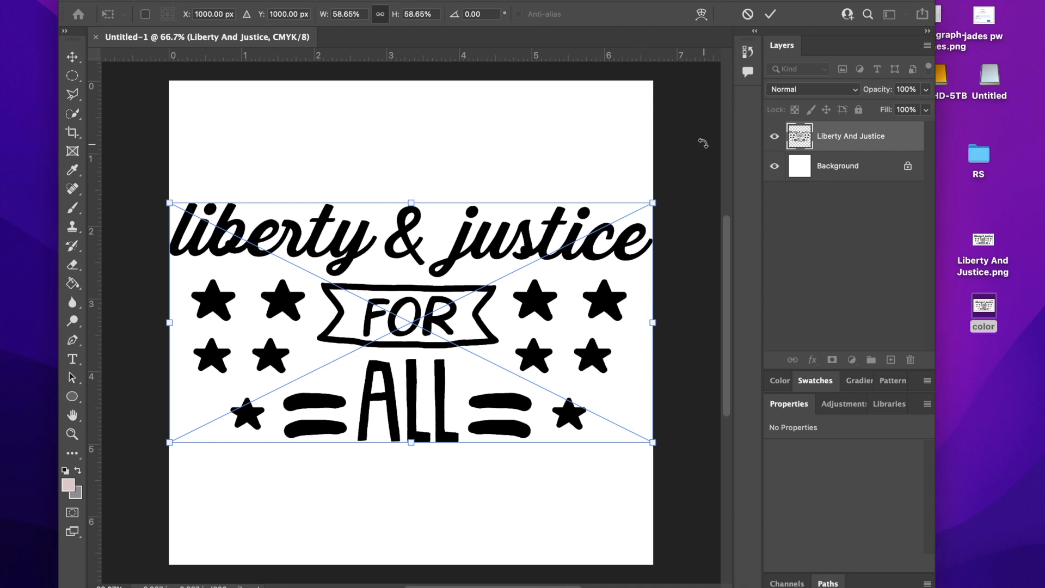
{"action": "key", "text": "Return"}
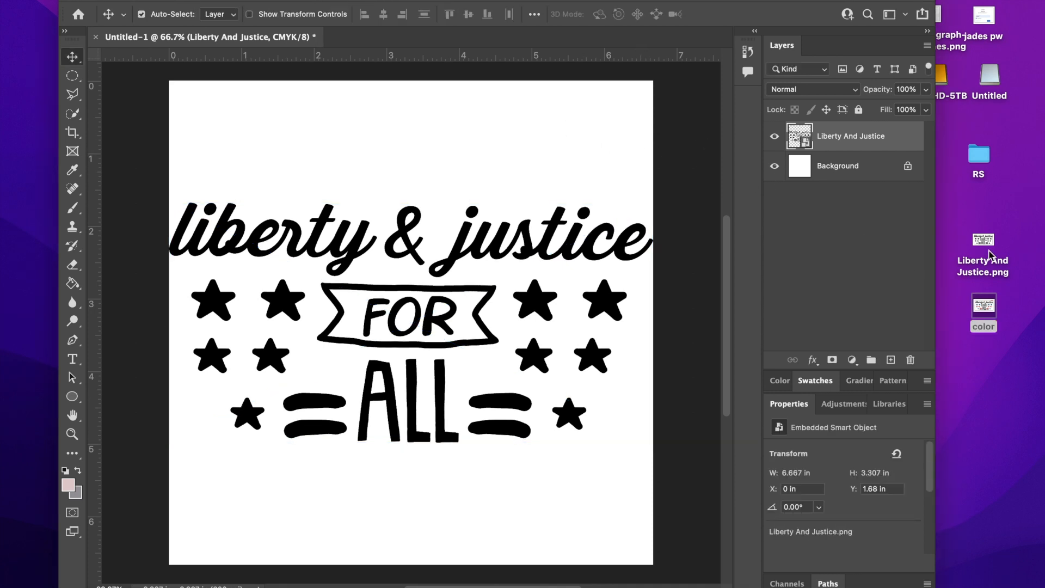
{"action": "left_click_drag", "start_coordinate": [986, 306], "coordinate": [501, 217]}
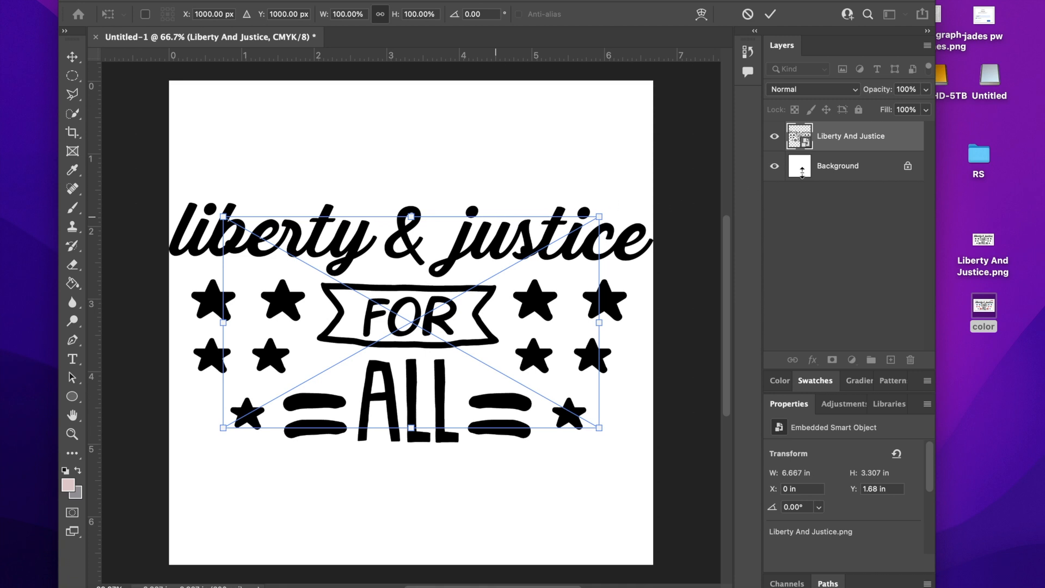
{"action": "left_click", "coordinate": [774, 166]}
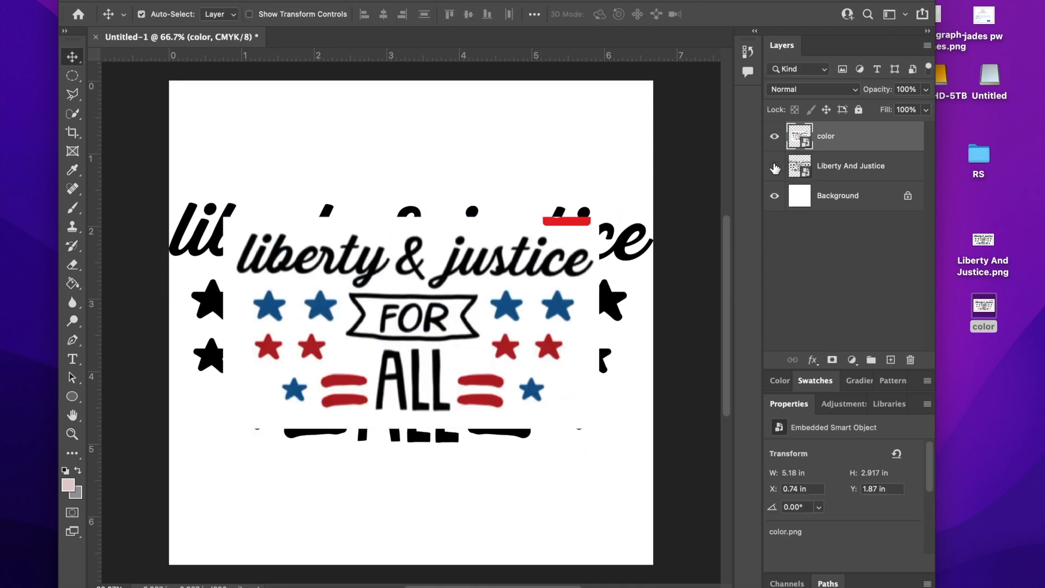
- Compare the two placed artworks by toggling their layer visibility, leaving the Liberty And Justice layer hidden
{"action": "left_click", "coordinate": [775, 165]}
{"action": "left_click", "coordinate": [774, 165]}
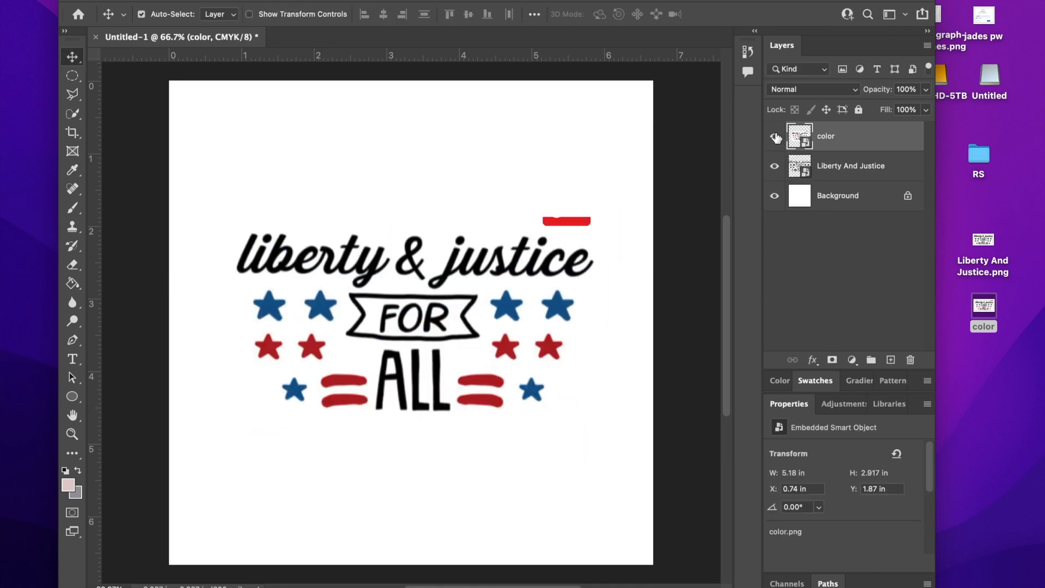
{"action": "left_click", "coordinate": [775, 136]}
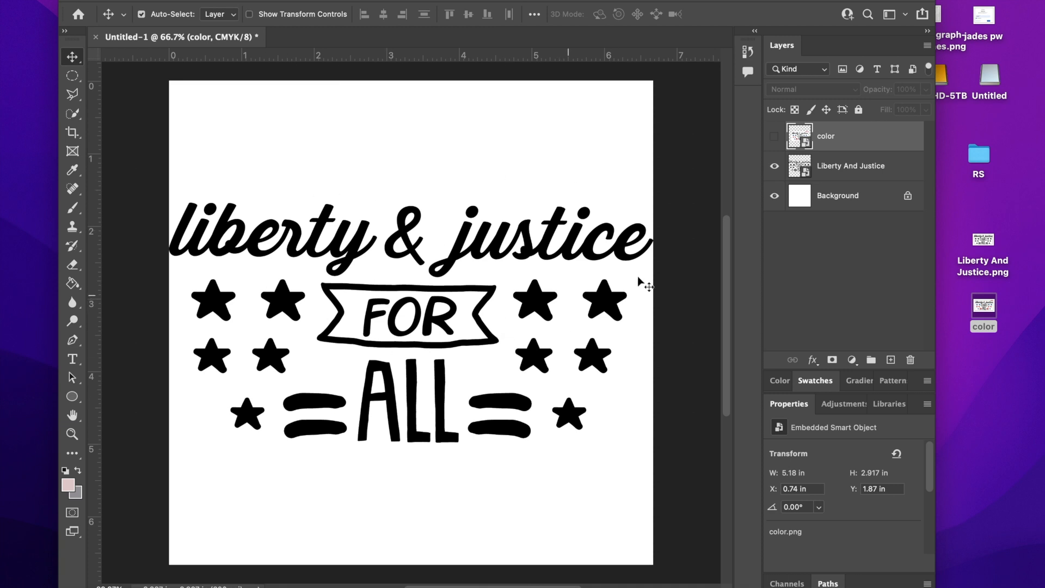
{"action": "left_click", "coordinate": [774, 136]}
{"action": "left_click", "coordinate": [774, 166]}
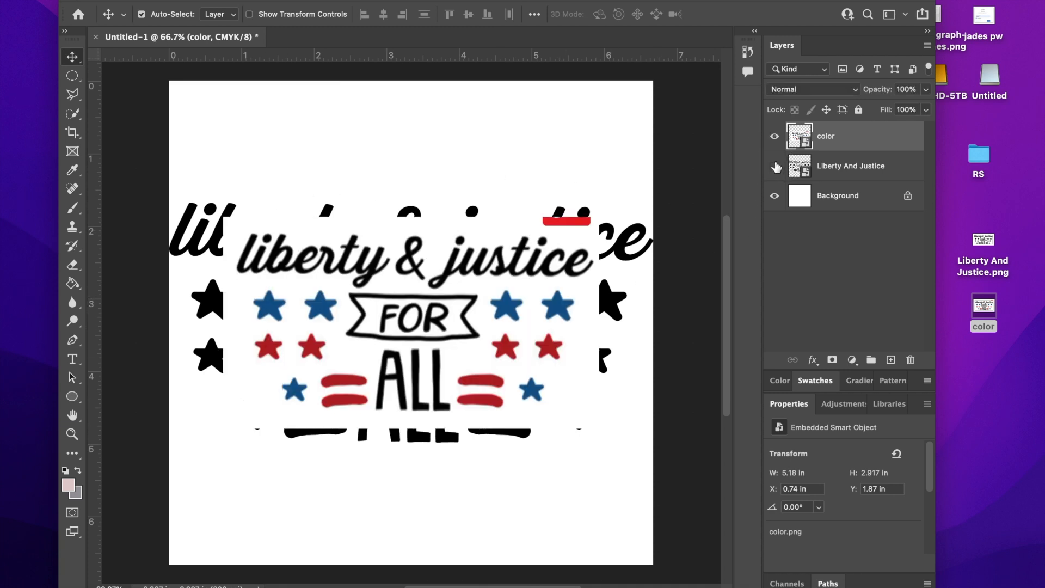
- Hide the Background layer and move the color artwork to about X 0.42 in, Y 1.79 in
{"action": "left_click_drag", "start_coordinate": [595, 222], "coordinate": [462, 297]}
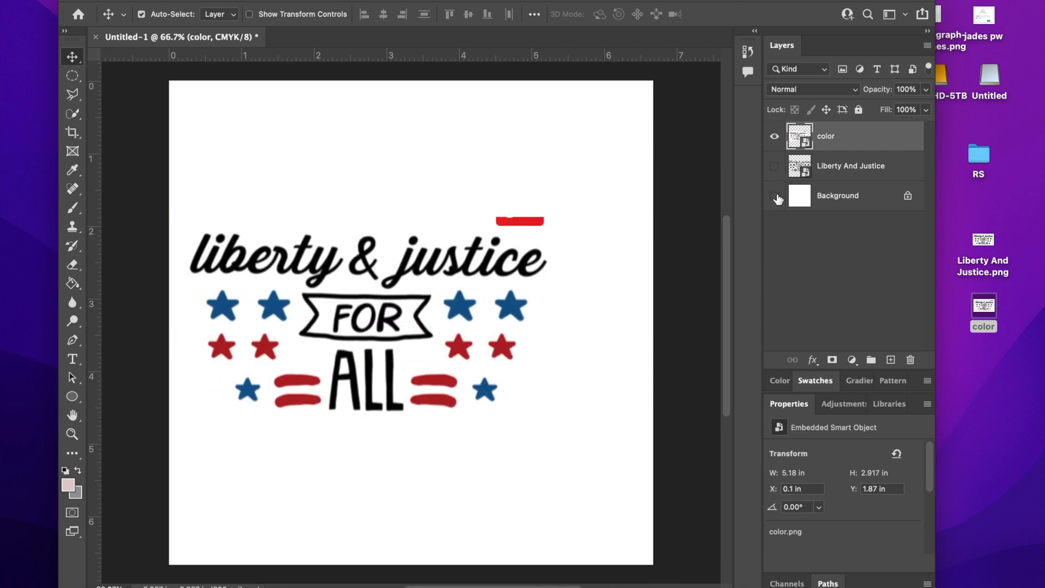
{"action": "left_click", "coordinate": [774, 196]}
{"action": "left_click_drag", "start_coordinate": [430, 320], "coordinate": [452, 314]}
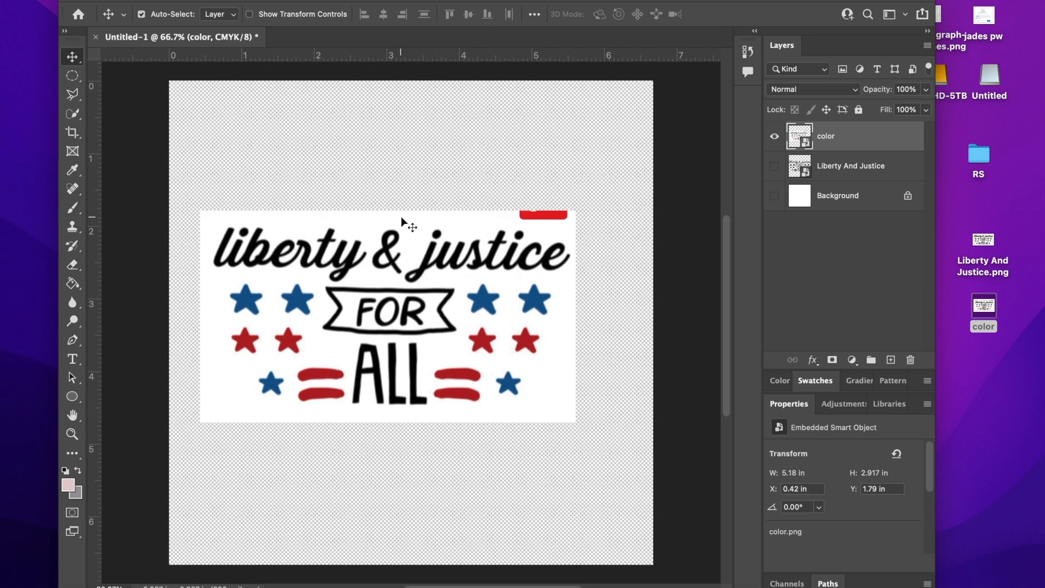
- Sample the blue from a star and the red from a star and stripe in the color artwork with the Eyedropper
{"action": "scroll", "coordinate": [333, 247], "scroll_direction": "up", "scroll_amount": 6}
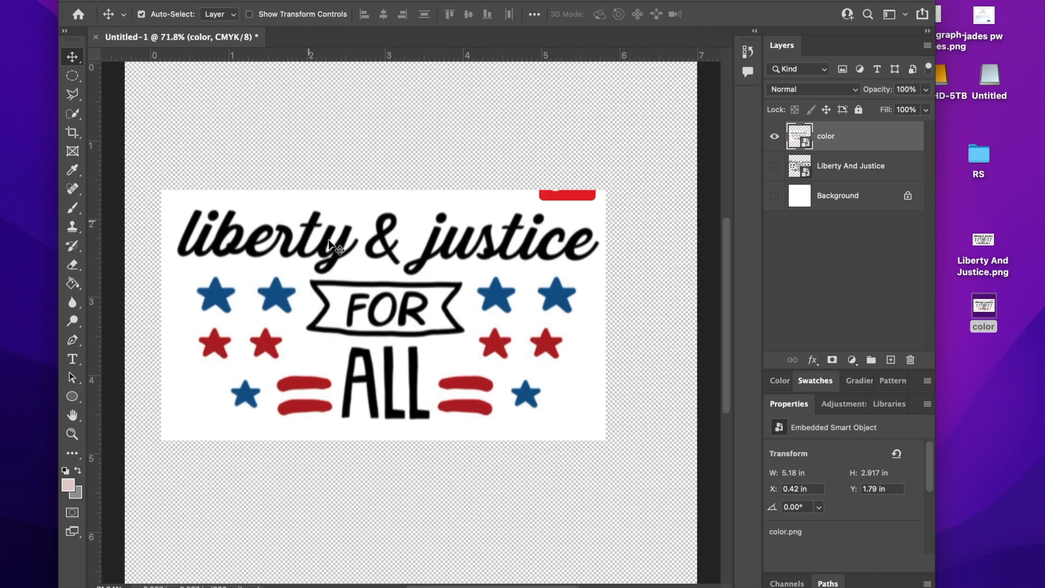
{"action": "scroll", "coordinate": [333, 248], "scroll_direction": "down", "scroll_amount": 5}
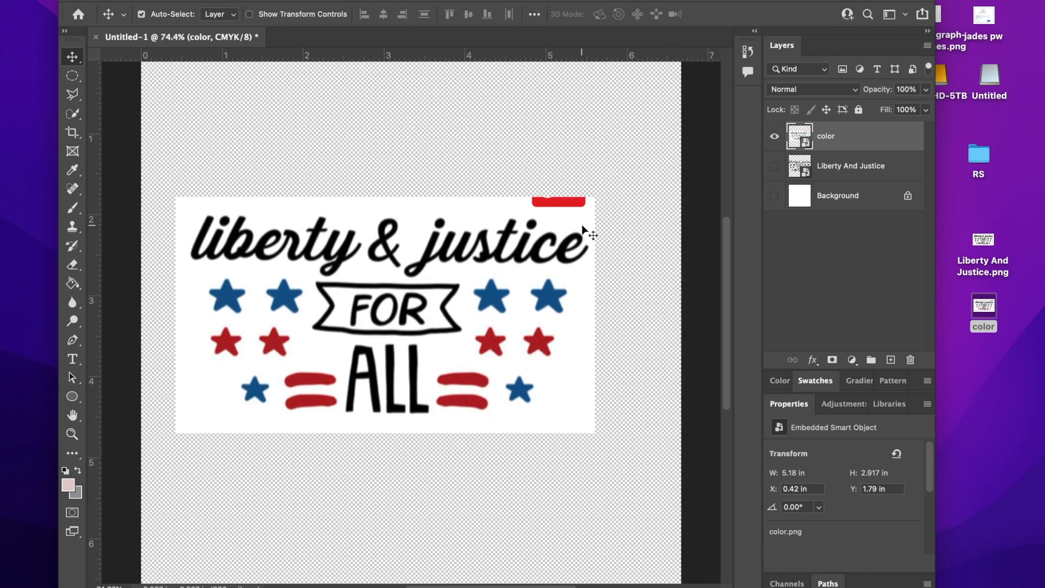
{"action": "scroll", "coordinate": [584, 230], "scroll_direction": "down", "scroll_amount": 1}
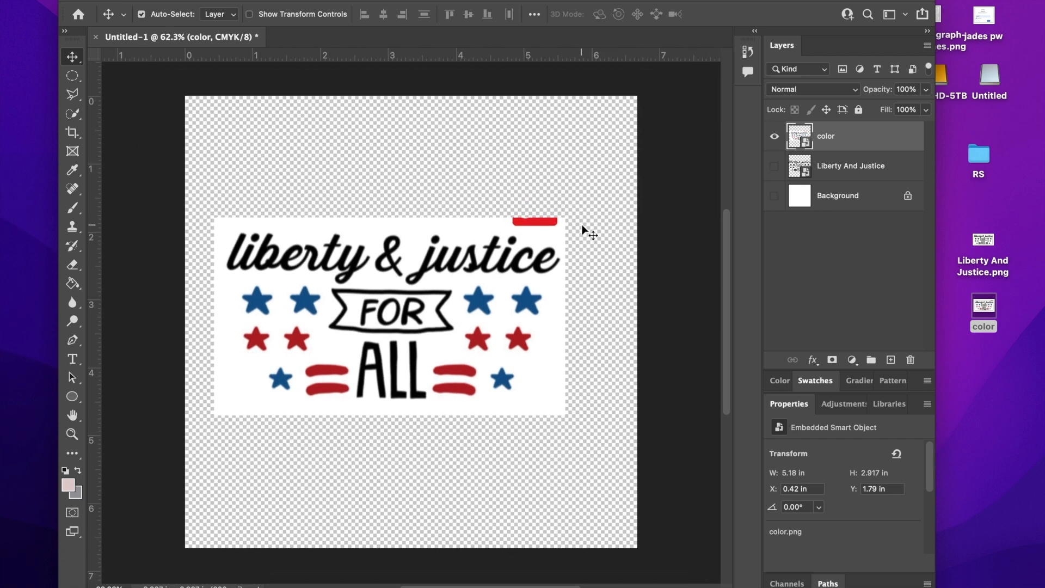
{"action": "left_click", "coordinate": [773, 166]}
{"action": "left_click", "coordinate": [773, 166]}
{"action": "key", "text": "i"}
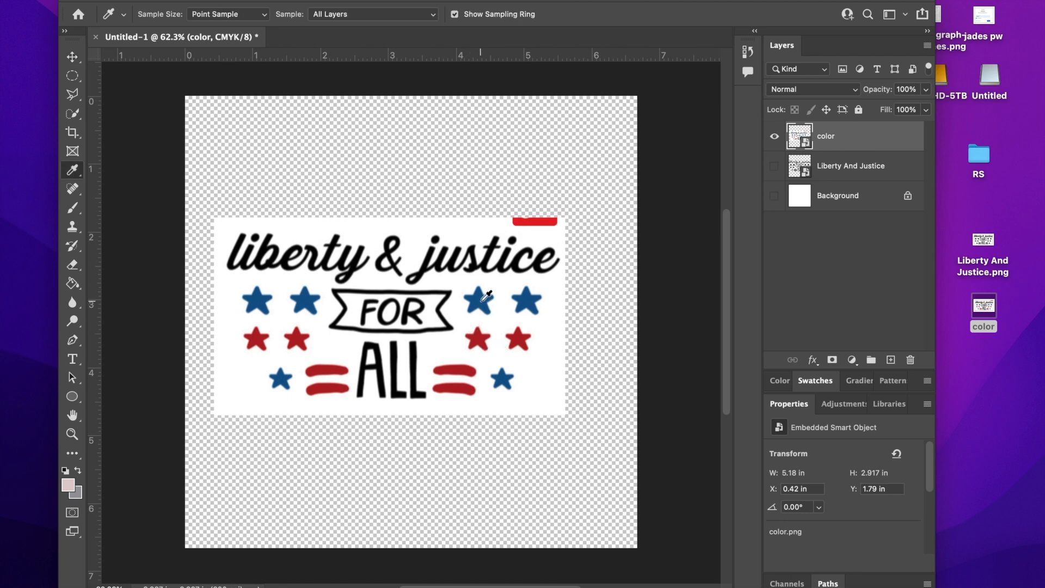
{"action": "left_click", "coordinate": [481, 300]}
{"action": "left_click", "coordinate": [482, 334]}
{"action": "left_click", "coordinate": [466, 367]}
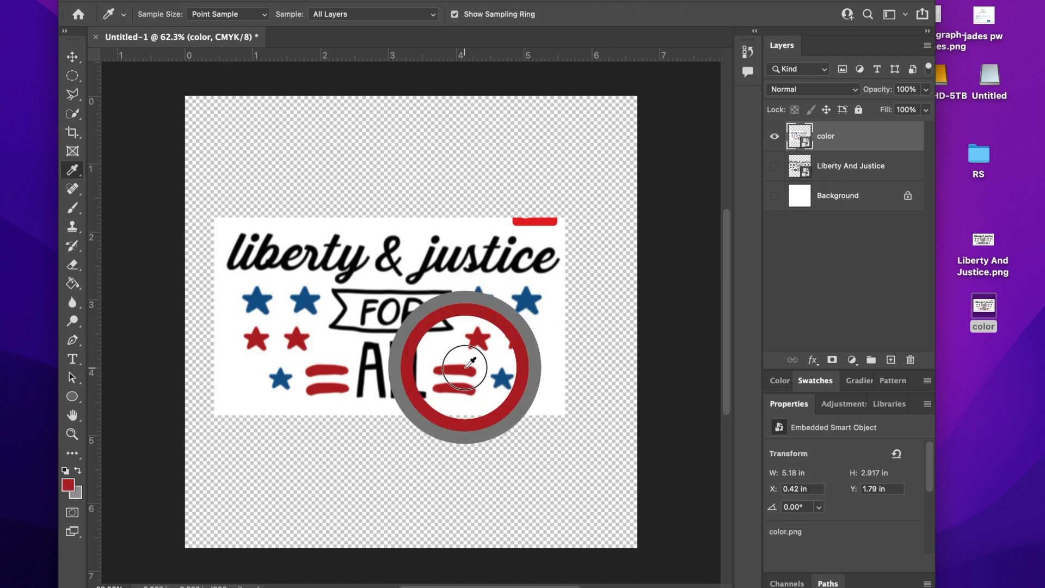
{"action": "key", "text": "v"}
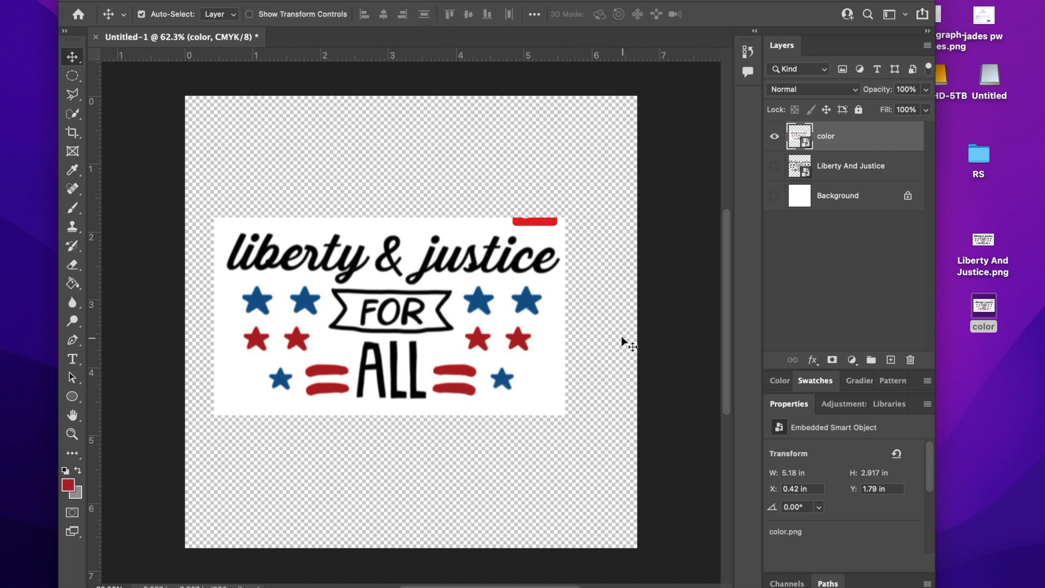
{"action": "key", "text": "i"}
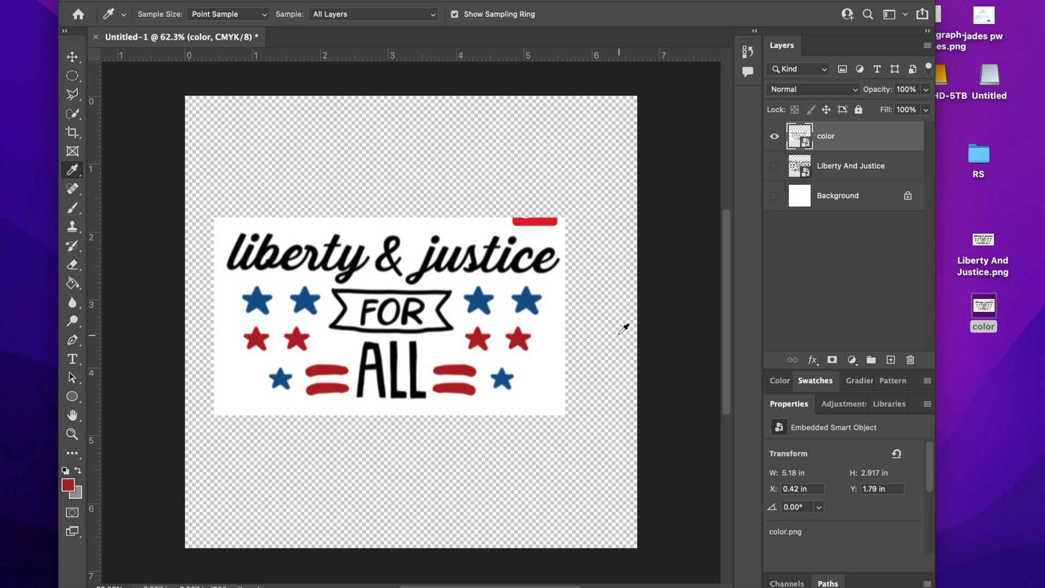
- Sample the blue and red from the stars again and reposition the color artwork slightly up and to the right
{"action": "left_click", "coordinate": [482, 297]}
{"action": "left_click", "coordinate": [482, 334]}
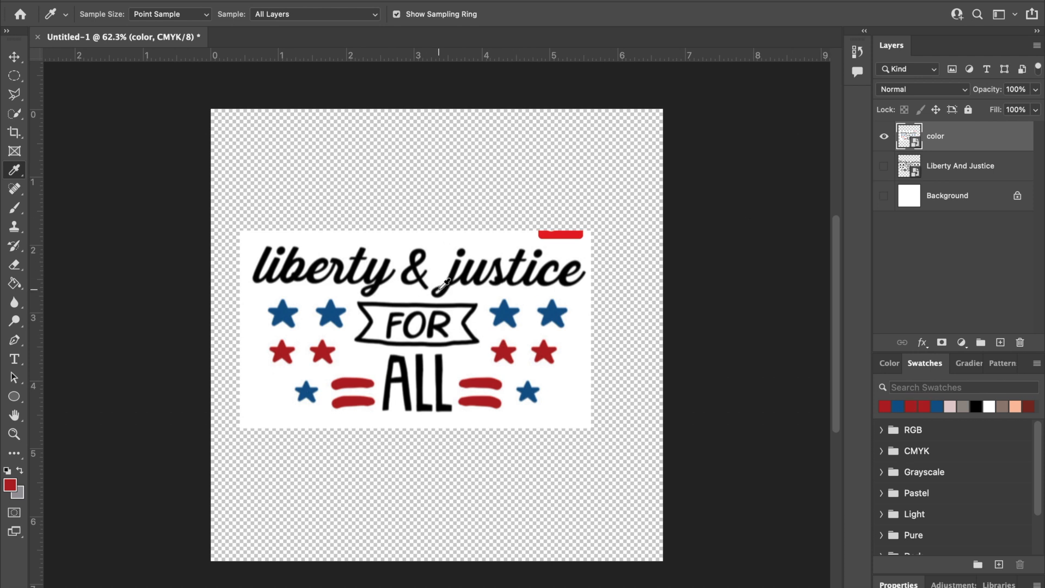
{"action": "key", "text": "v"}
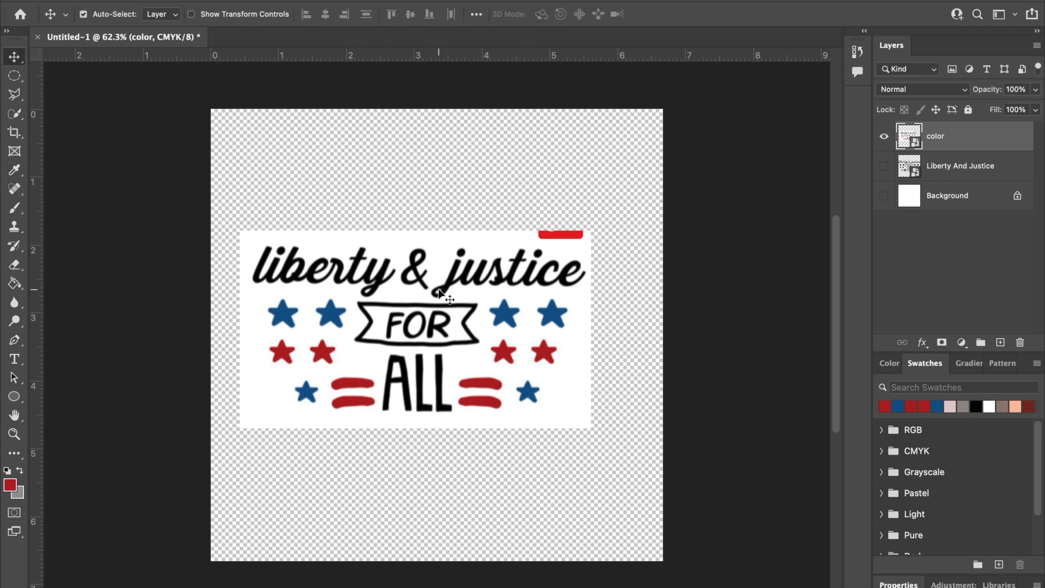
{"action": "left_click_drag", "start_coordinate": [438, 292], "coordinate": [510, 274]}
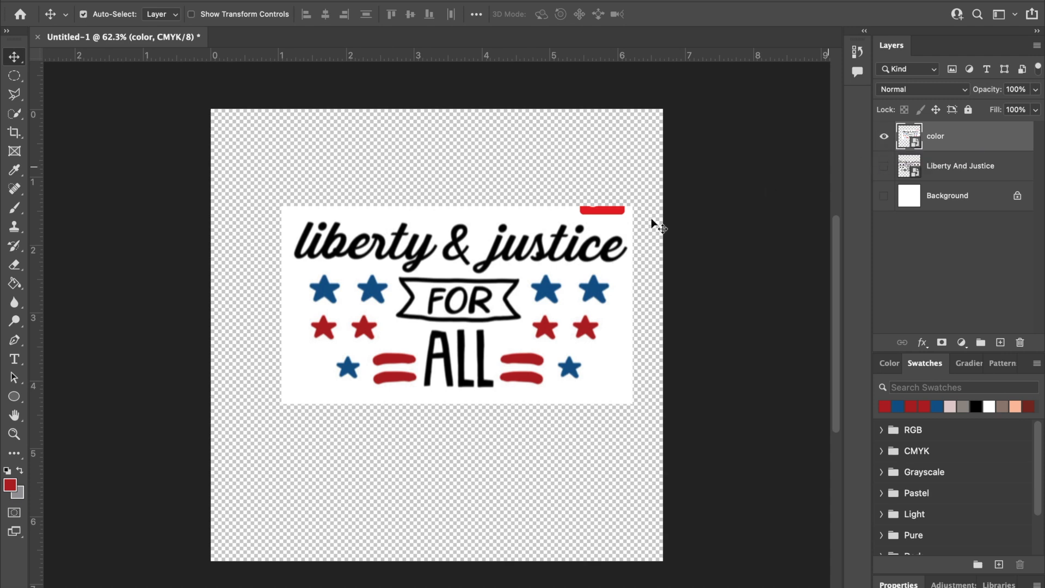
- Hide the color layer, then show and select the Liberty And Justice layer
{"action": "left_click", "coordinate": [883, 136]}
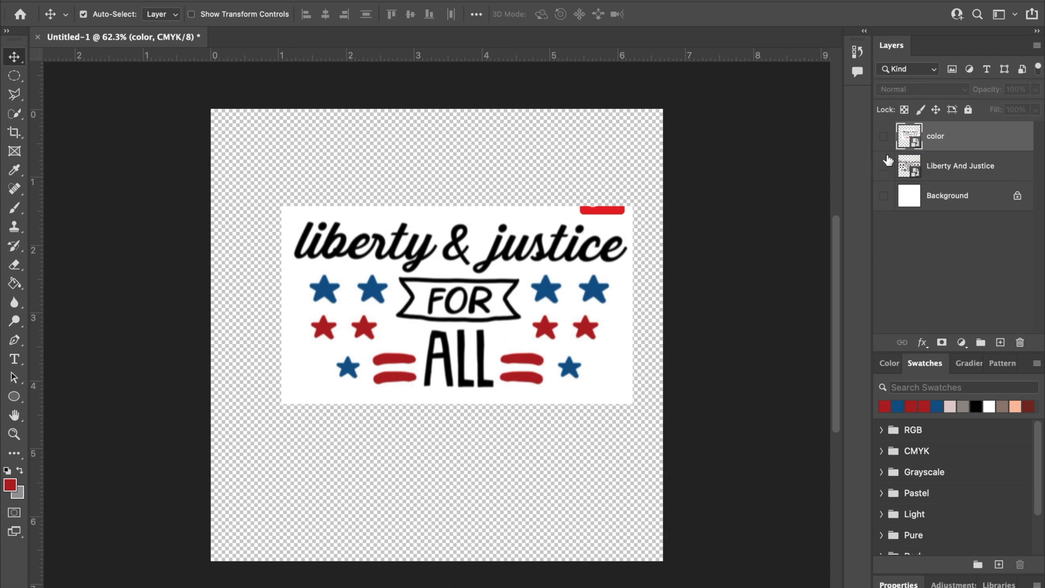
{"action": "left_click", "coordinate": [884, 165]}
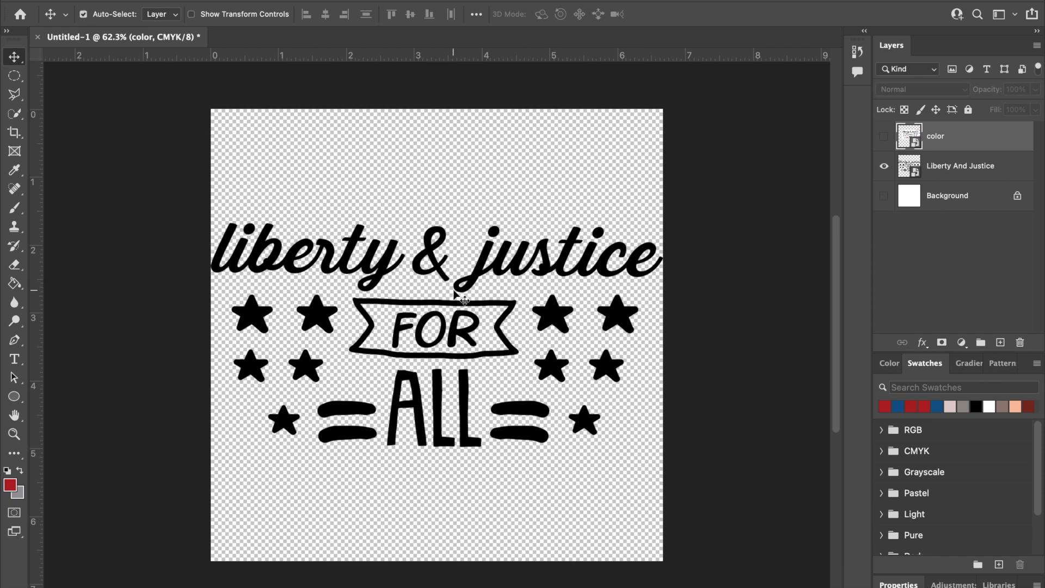
{"action": "left_click", "coordinate": [1008, 169]}
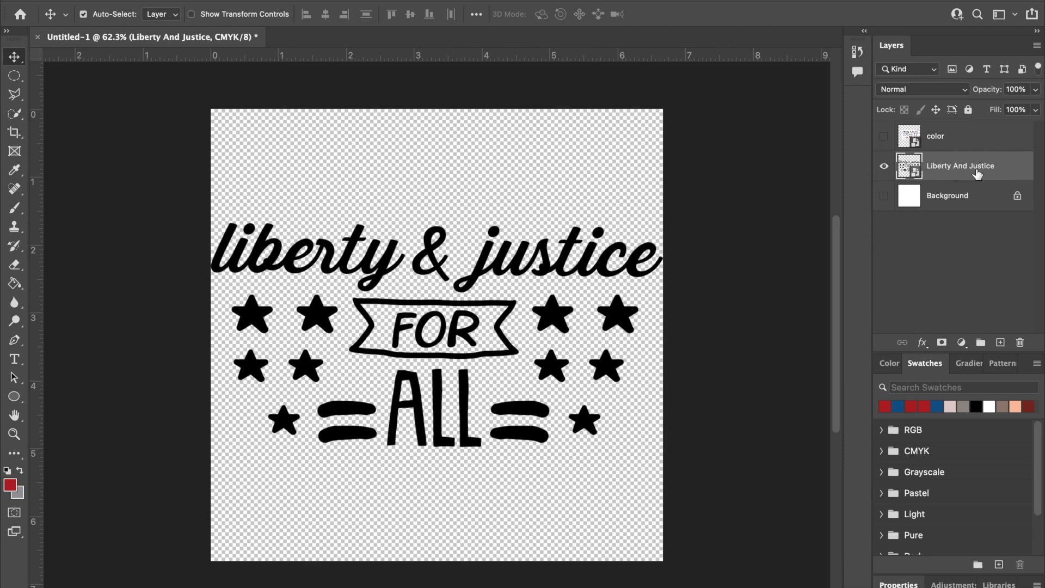
- Scale the Liberty And Justice artwork to 53.45% about its centre
{"action": "key", "text": "ctrl+t"}
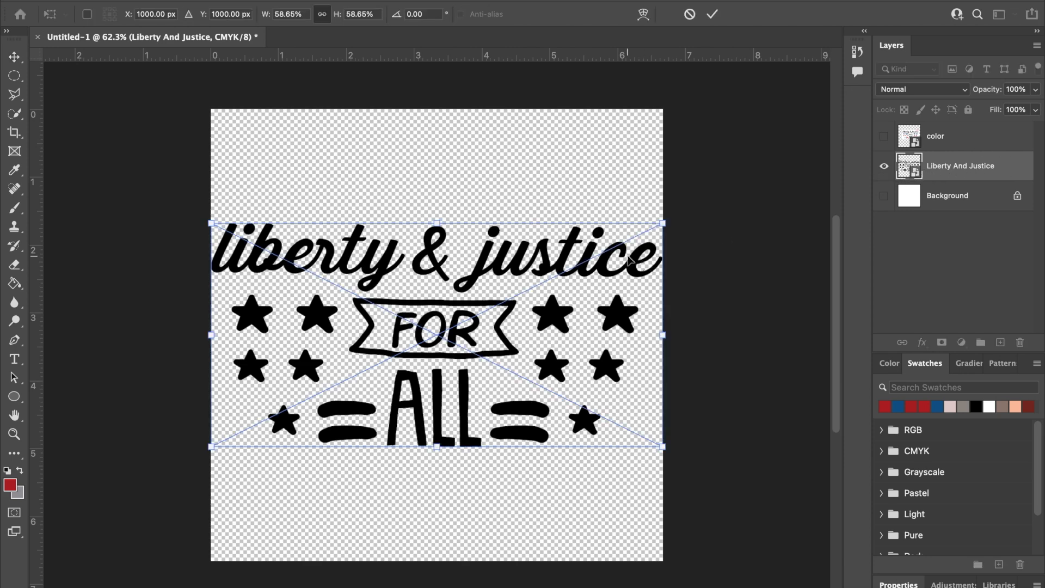
{"action": "left_click_drag", "start_coordinate": [662, 224], "coordinate": [624, 241]}
{"action": "left_click_drag", "start_coordinate": [436, 358], "coordinate": [456, 347]}
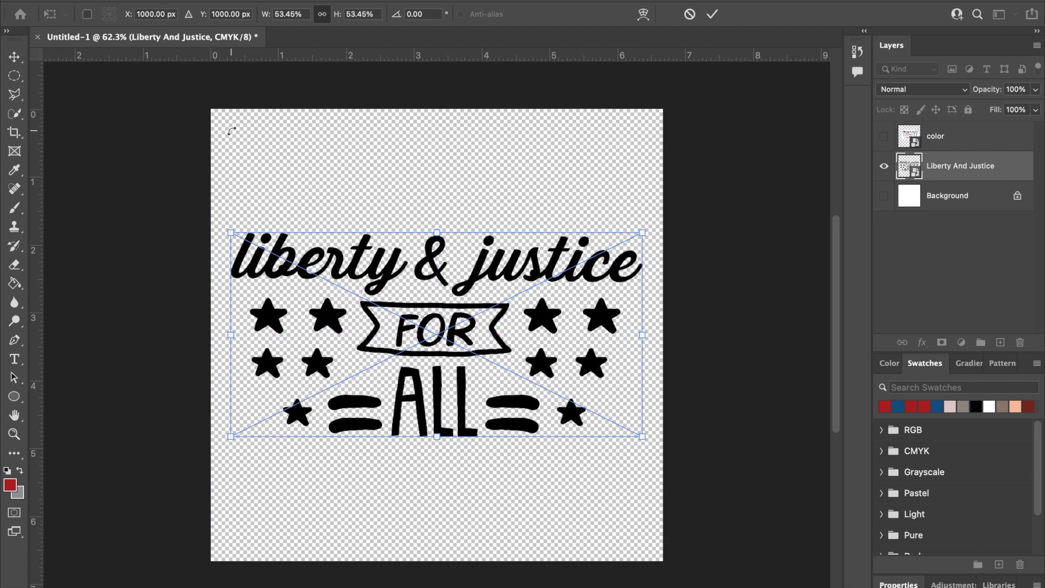
{"action": "key", "text": "Return"}
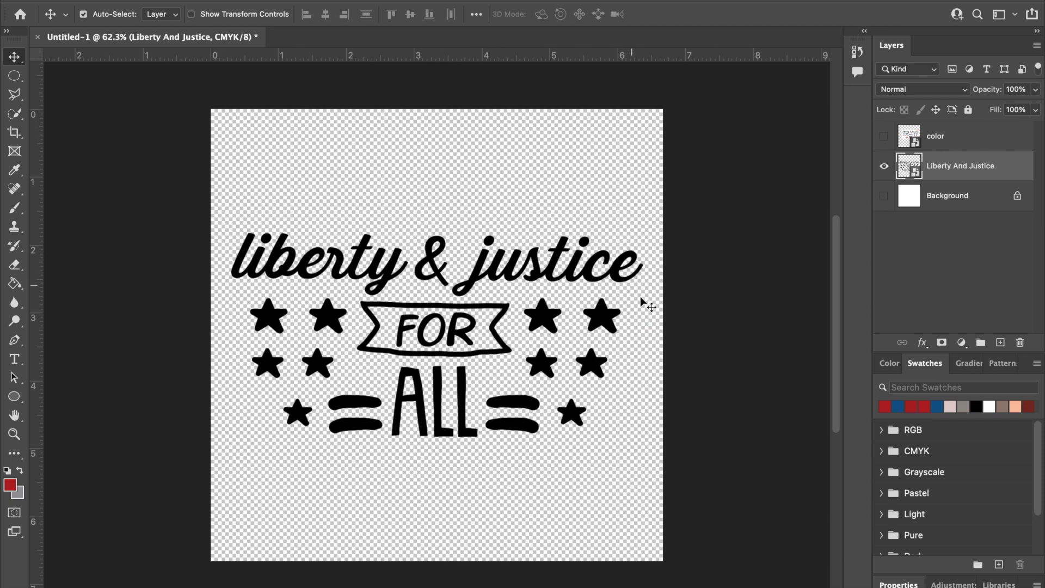
- Check the color reference against the black design by briefly showing the color layer
{"action": "scroll", "coordinate": [612, 363], "scroll_direction": "down", "scroll_amount": 1}
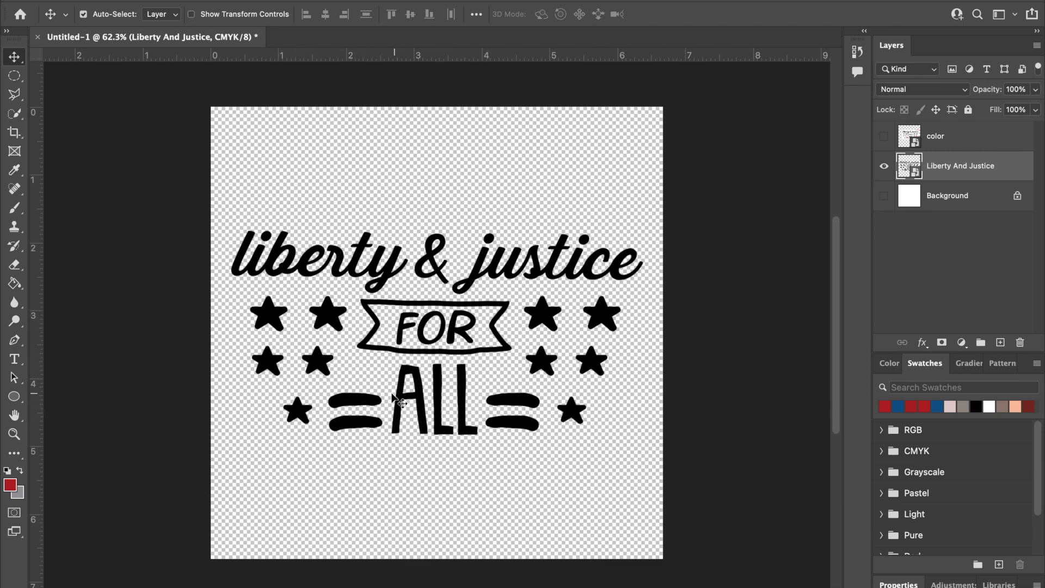
{"action": "left_click", "coordinate": [882, 138]}
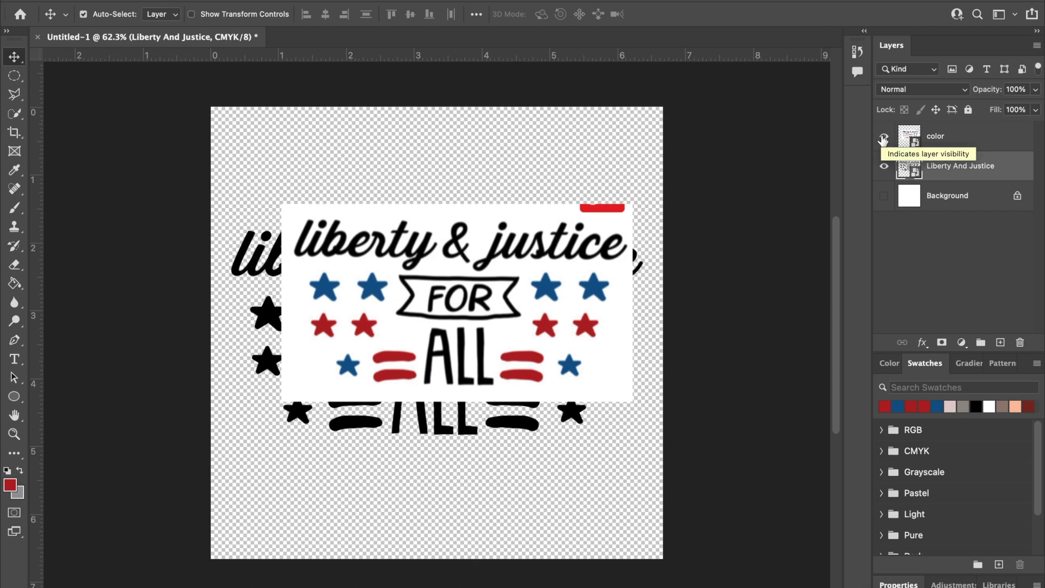
{"action": "left_click", "coordinate": [882, 139]}
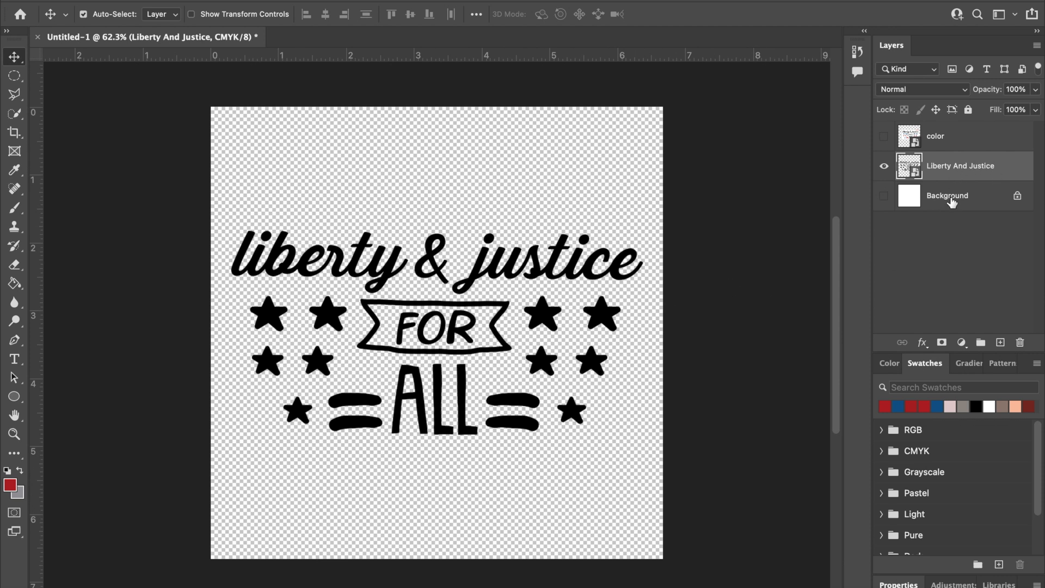
{"action": "key", "text": "l"}
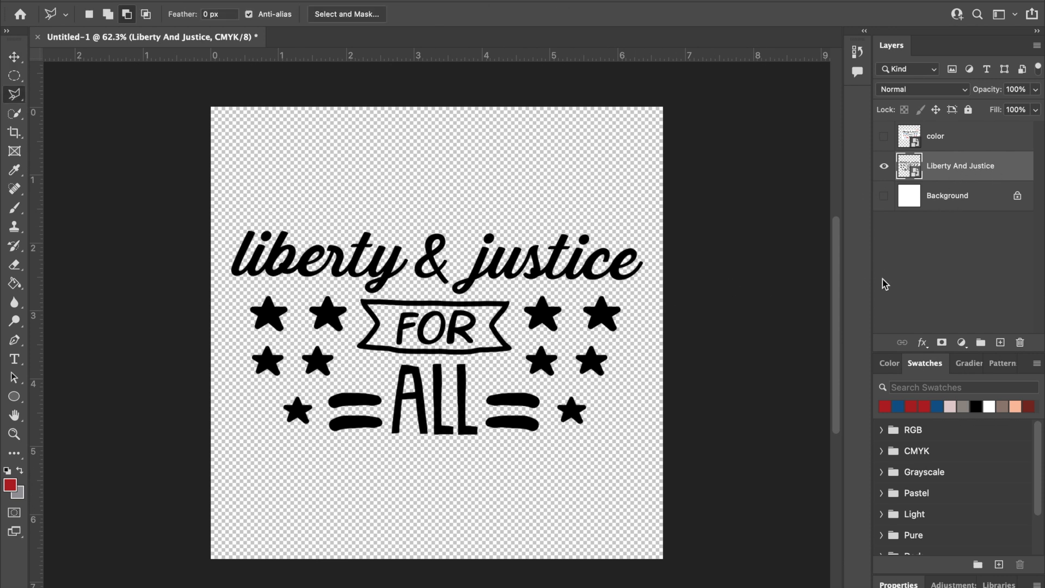
{"action": "left_click", "coordinate": [524, 337]}
{"action": "left_click", "coordinate": [561, 338]}
{"action": "left_click", "coordinate": [601, 338]}
{"action": "left_click", "coordinate": [636, 337]}
{"action": "left_click", "coordinate": [635, 303]}
{"action": "key", "text": "Escape"}
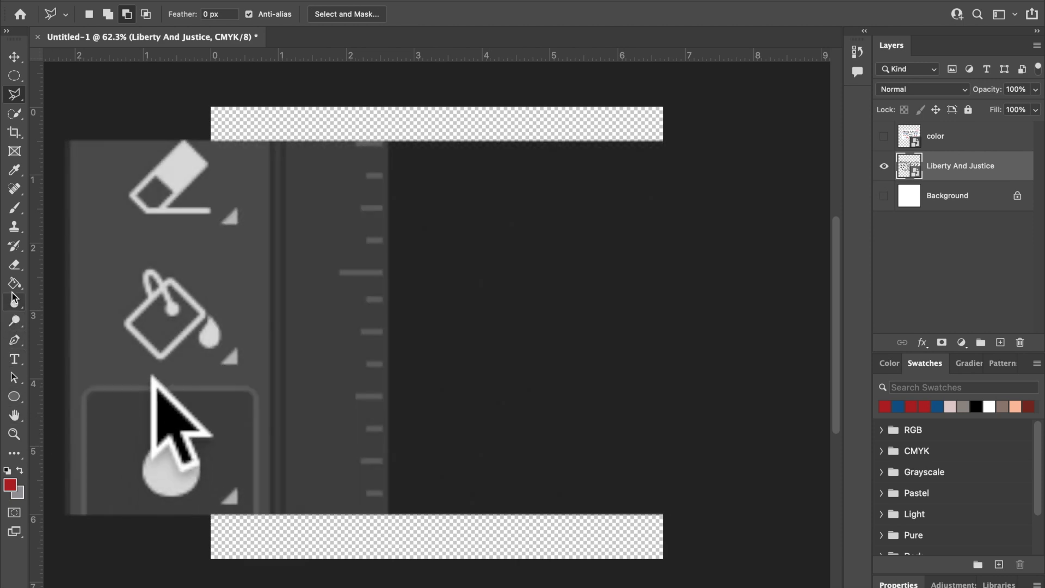
- Rasterize the Liberty And Justice layer and fill the four stars beside the FOR banner with the sampled blue using the Paint Bucket
{"action": "left_click", "coordinate": [13, 287]}
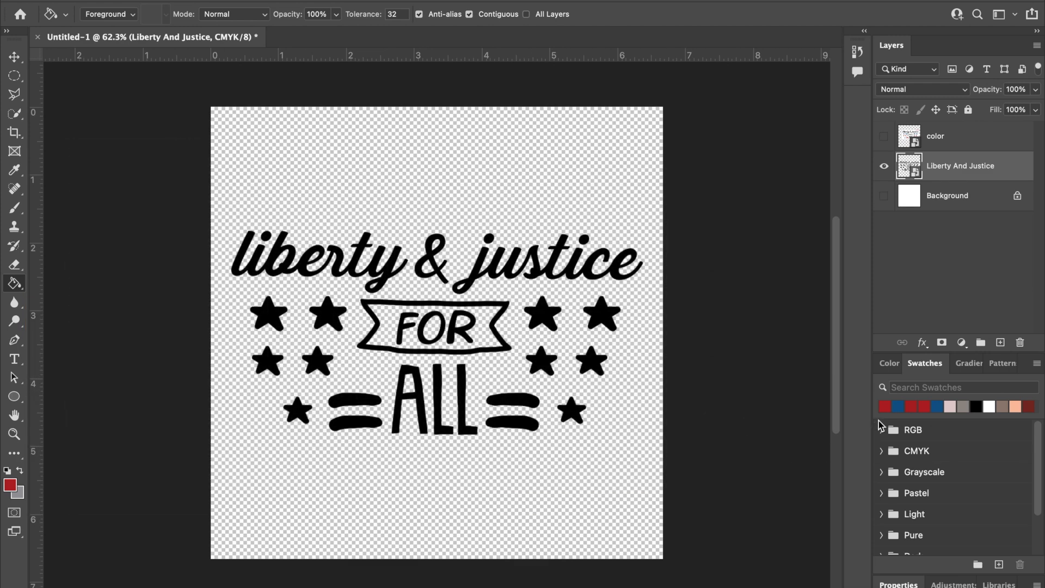
{"action": "left_click", "coordinate": [897, 406]}
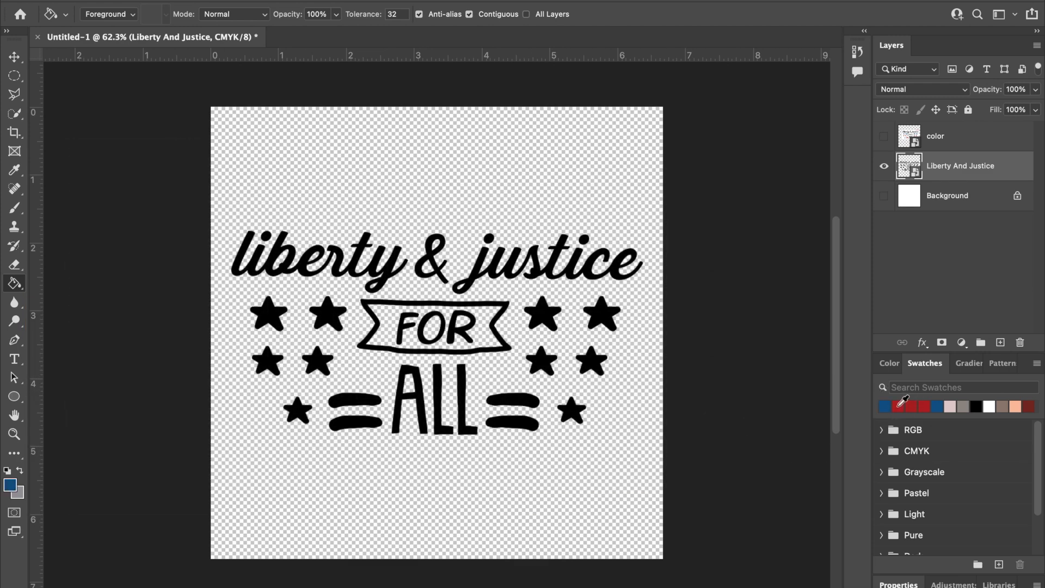
{"action": "left_click", "coordinate": [609, 312]}
{"action": "key", "text": "Return"}
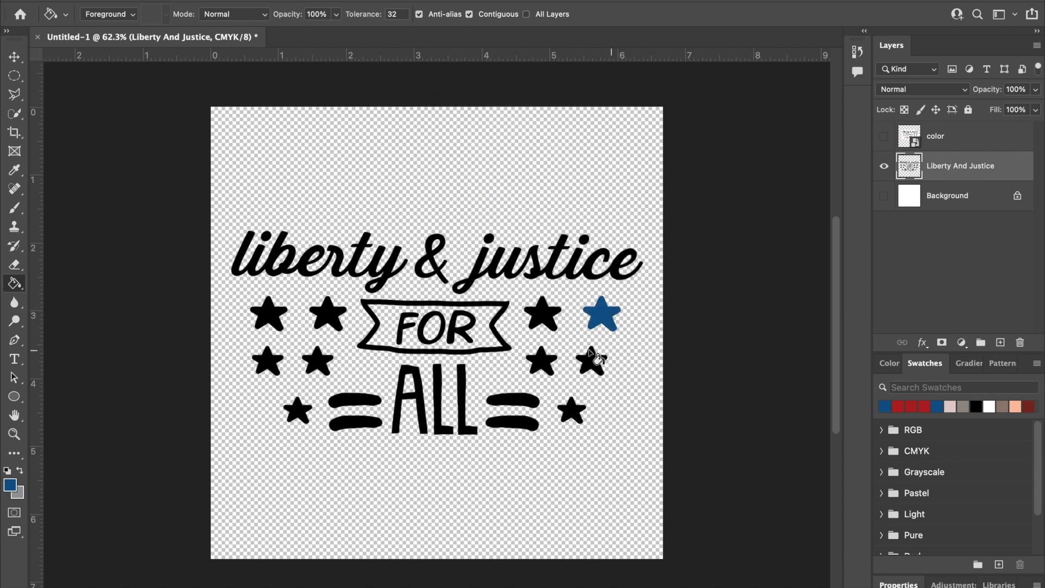
{"action": "left_click", "coordinate": [553, 322]}
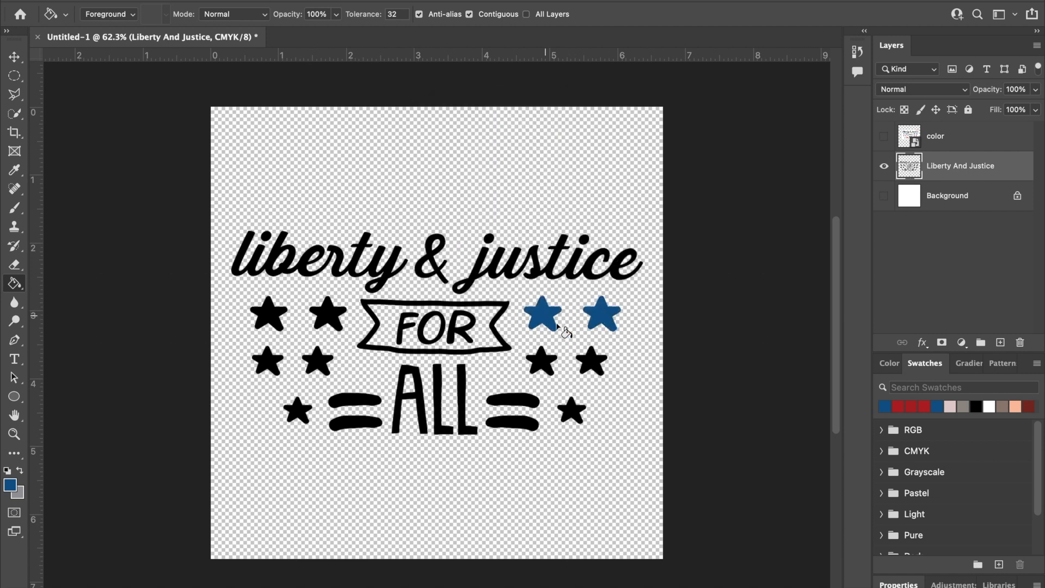
{"action": "left_click", "coordinate": [324, 317]}
{"action": "left_click", "coordinate": [265, 311]}
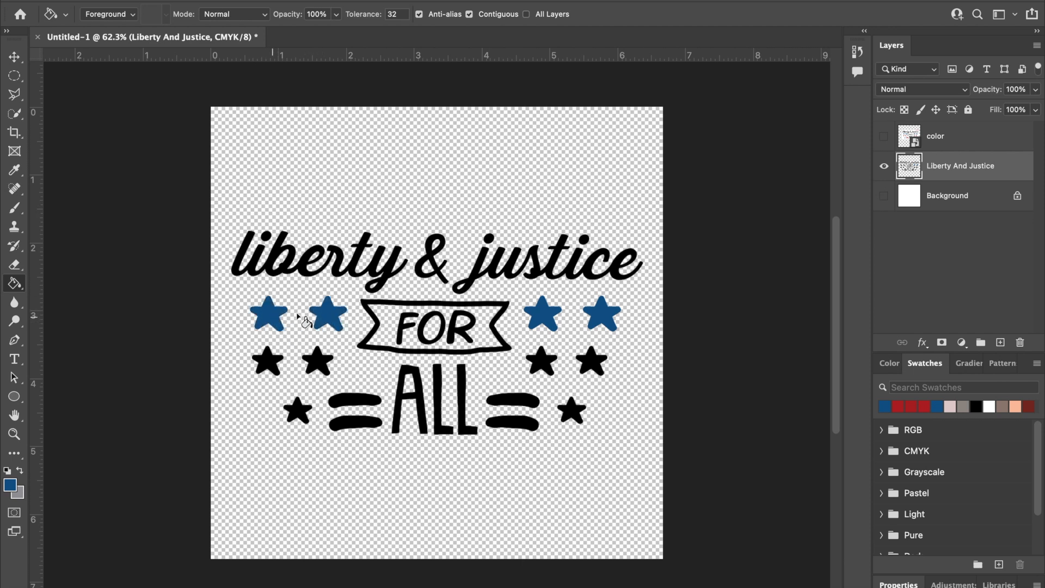
- Fill the four stars in the second star row with the sampled red
{"action": "left_click", "coordinate": [898, 407]}
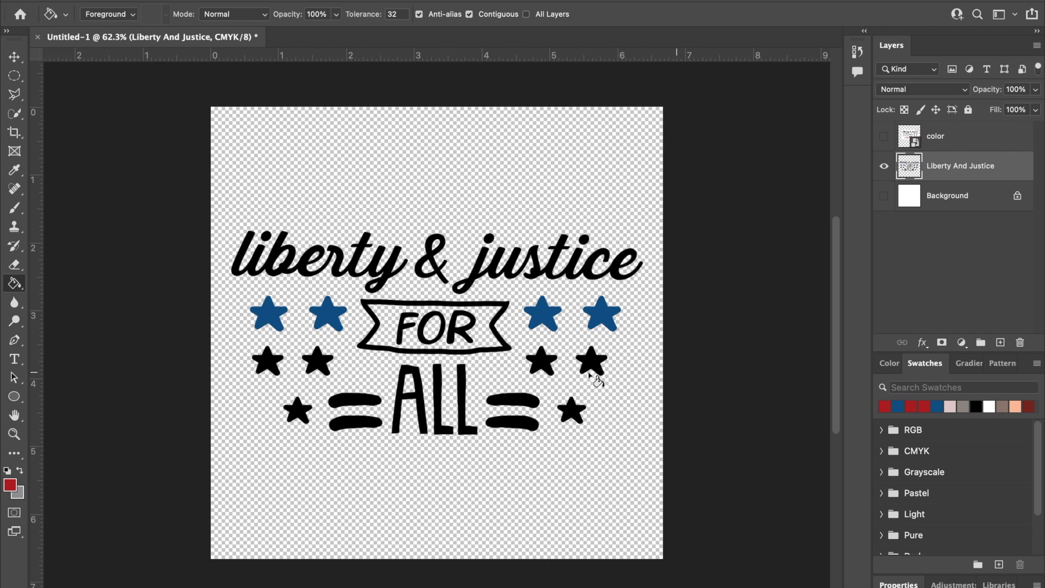
{"action": "left_click", "coordinate": [542, 362]}
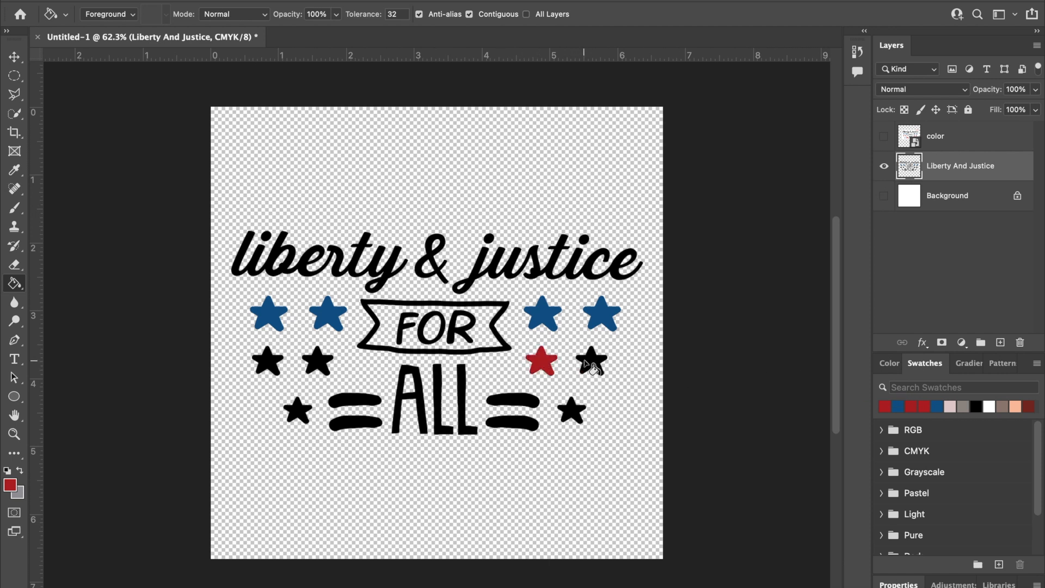
{"action": "left_click", "coordinate": [591, 362]}
{"action": "left_click", "coordinate": [317, 361]}
{"action": "left_click", "coordinate": [267, 361]}
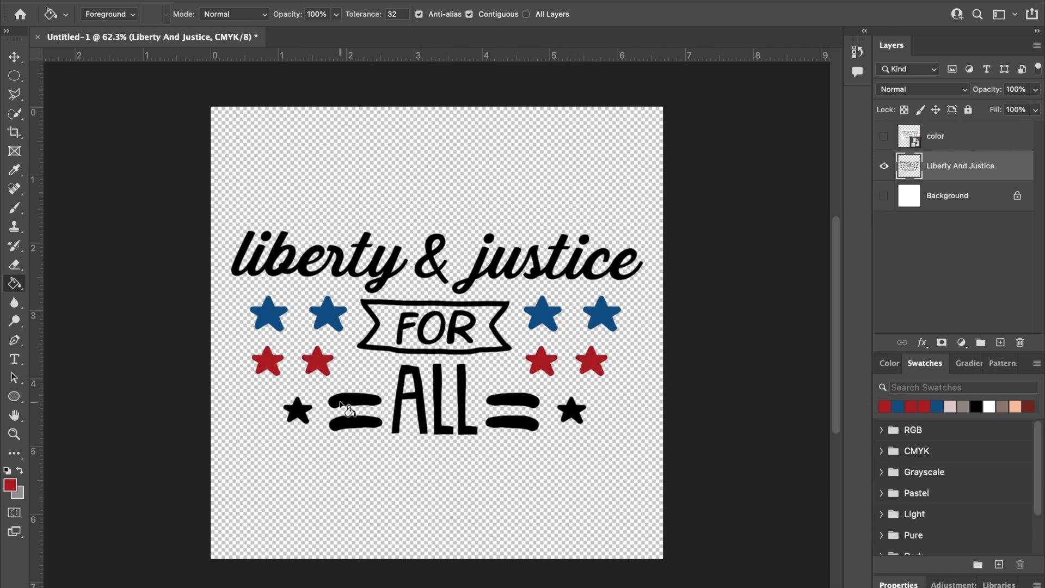
- Fill the four stripes on both sides of the word ALL with the sampled red
{"action": "left_click", "coordinate": [354, 401]}
{"action": "left_click", "coordinate": [354, 423]}
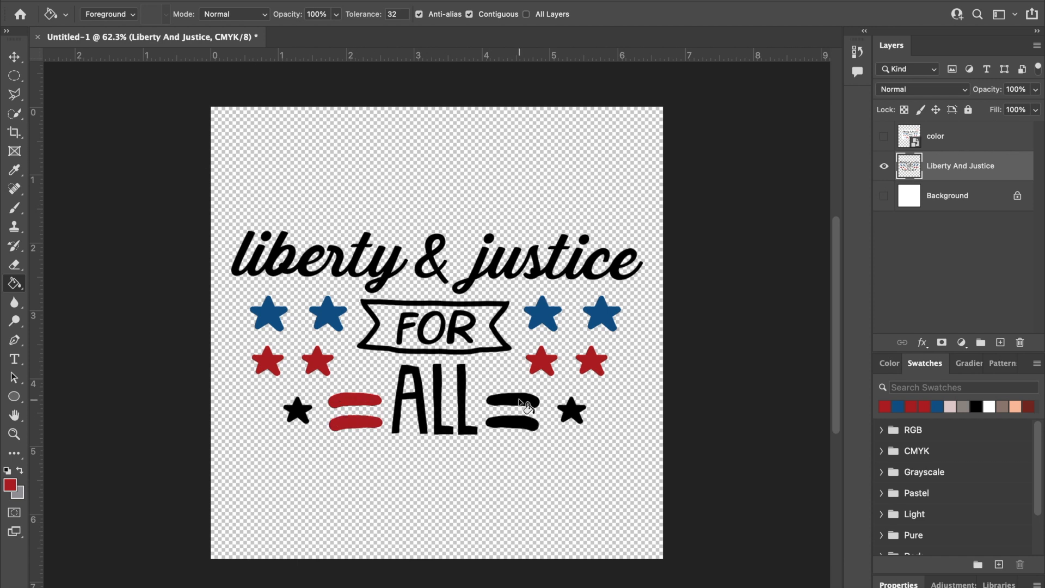
{"action": "left_click", "coordinate": [518, 402]}
{"action": "left_click", "coordinate": [523, 423]}
- Fill the two small stars in the lowest row with the sampled blue
{"action": "left_click", "coordinate": [898, 407]}
{"action": "left_click", "coordinate": [575, 413]}
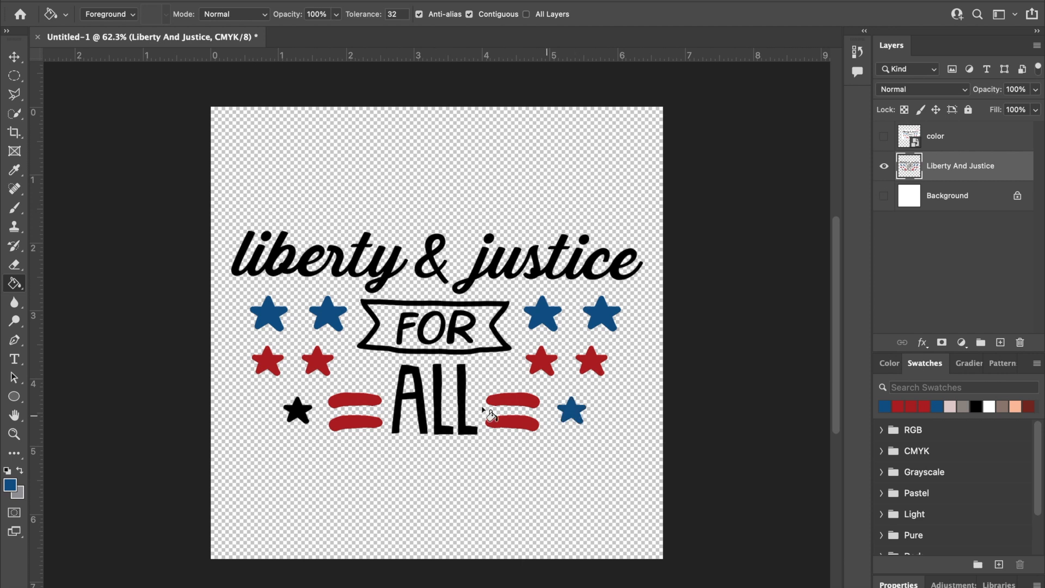
{"action": "left_click", "coordinate": [296, 414]}
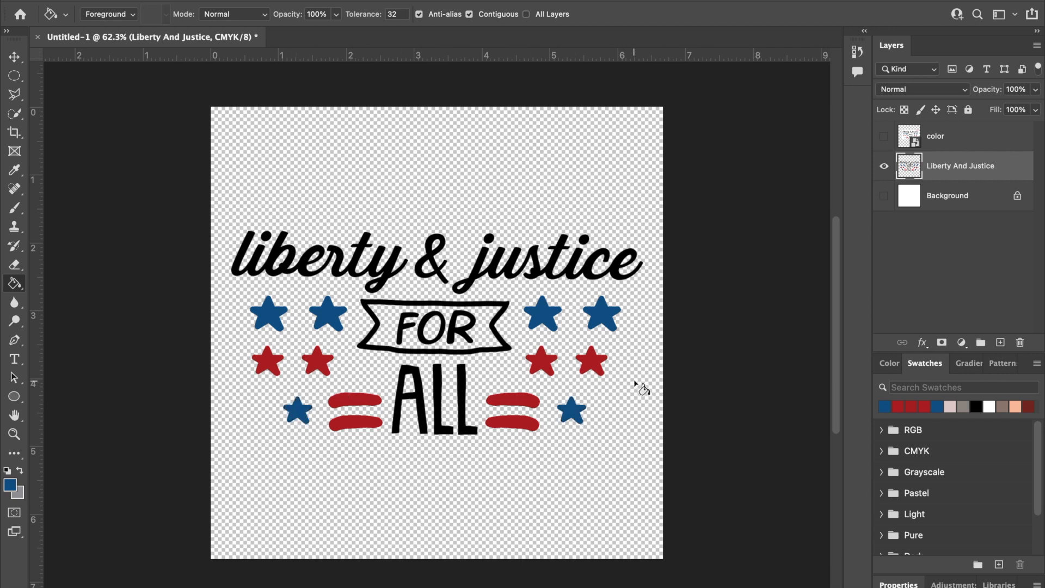
- Set the Move tool's alignment reference to the canvas
{"action": "key", "text": "v"}
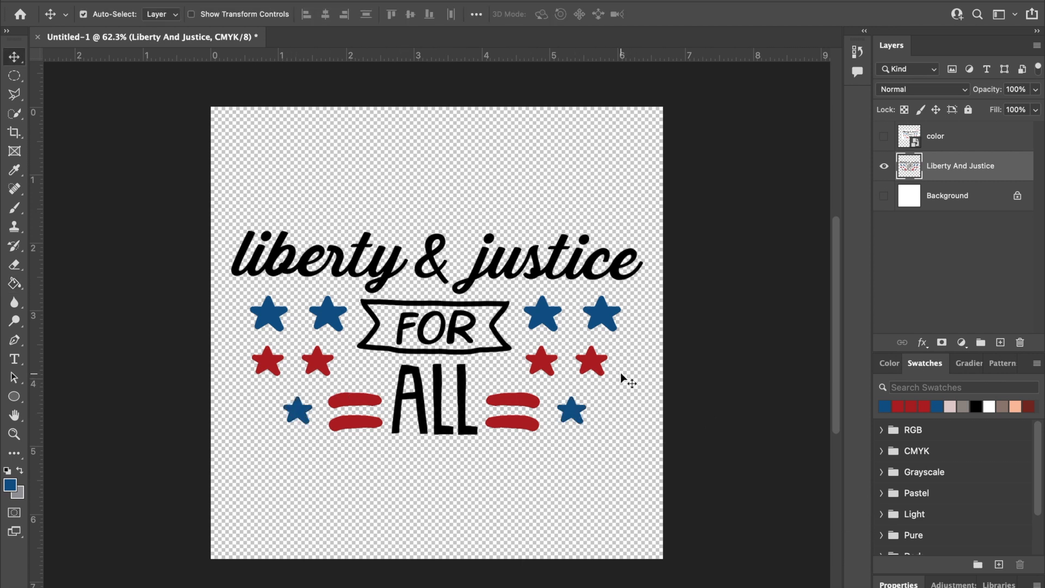
{"action": "left_click_drag", "start_coordinate": [355, 159], "coordinate": [562, 475]}
{"action": "left_click_drag", "start_coordinate": [432, 321], "coordinate": [438, 323]}
{"action": "left_click", "coordinate": [476, 14]}
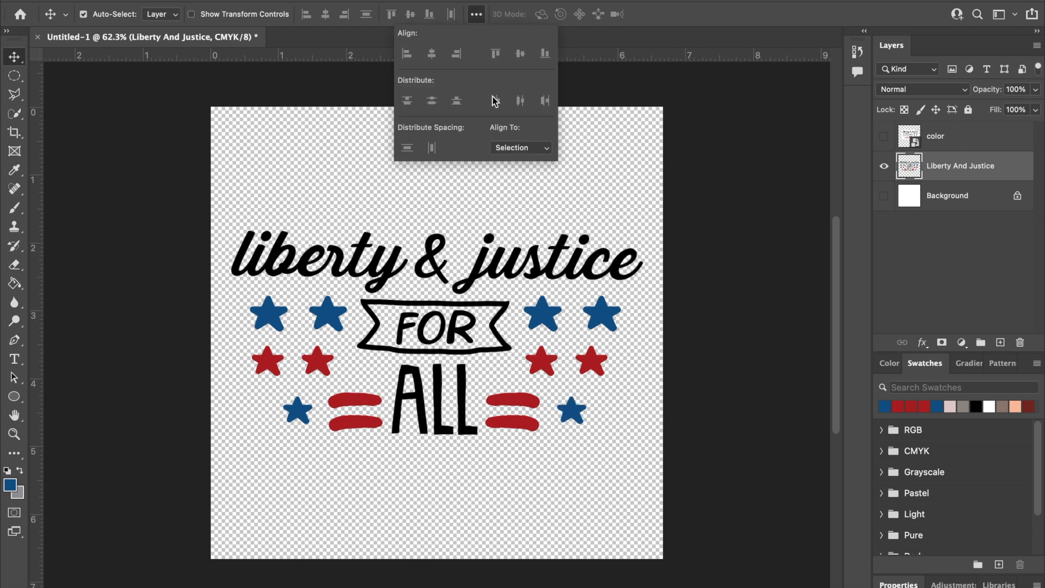
{"action": "left_click", "coordinate": [520, 148]}
{"action": "left_click", "coordinate": [523, 161]}
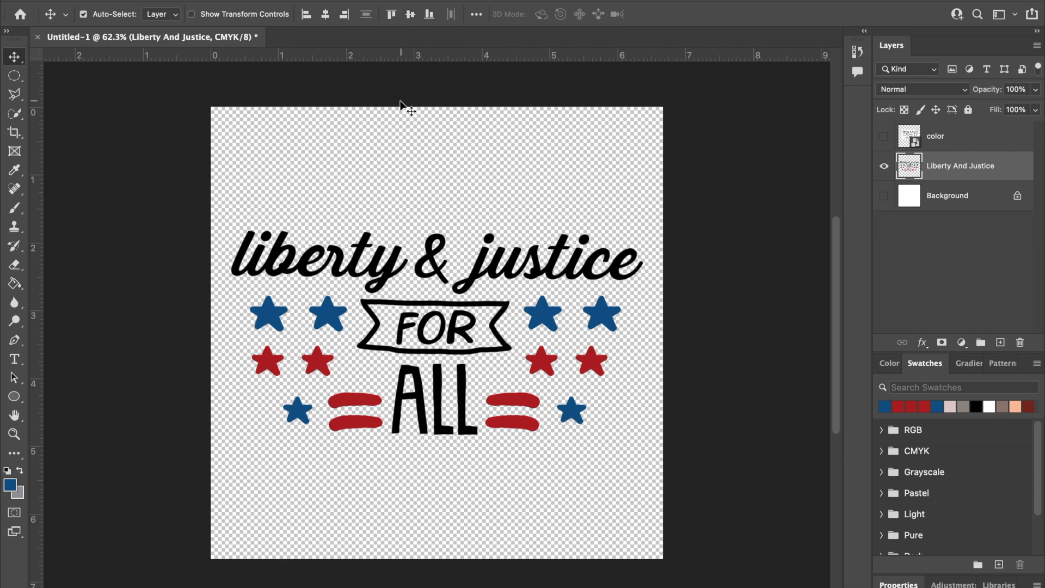
- Export the recoloured design as a PNG to the Desktop under the name Liberty Color HQ
{"action": "left_click", "coordinate": [103, 2]}
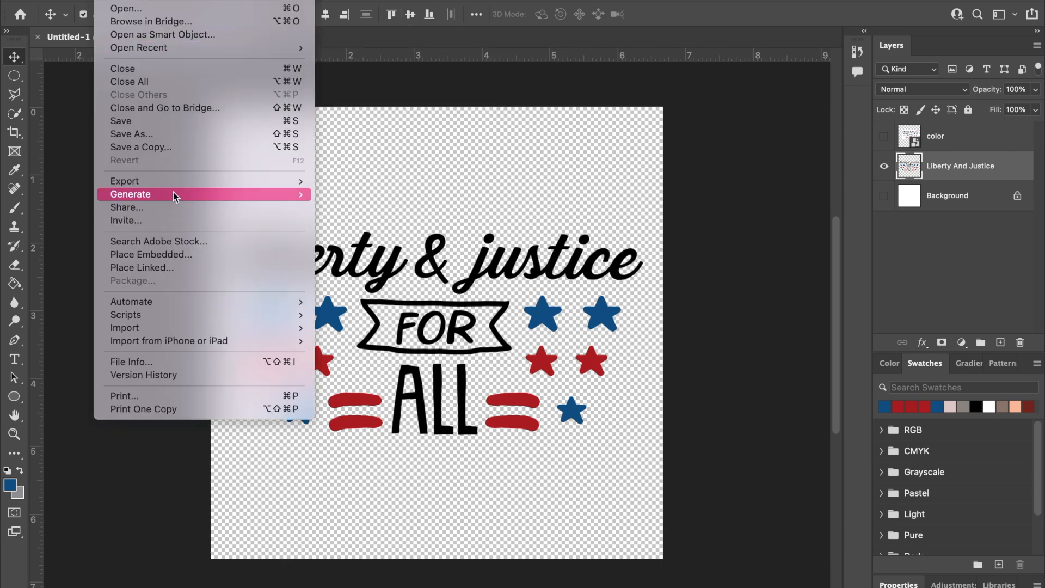
{"action": "left_click", "coordinate": [836, 231]}
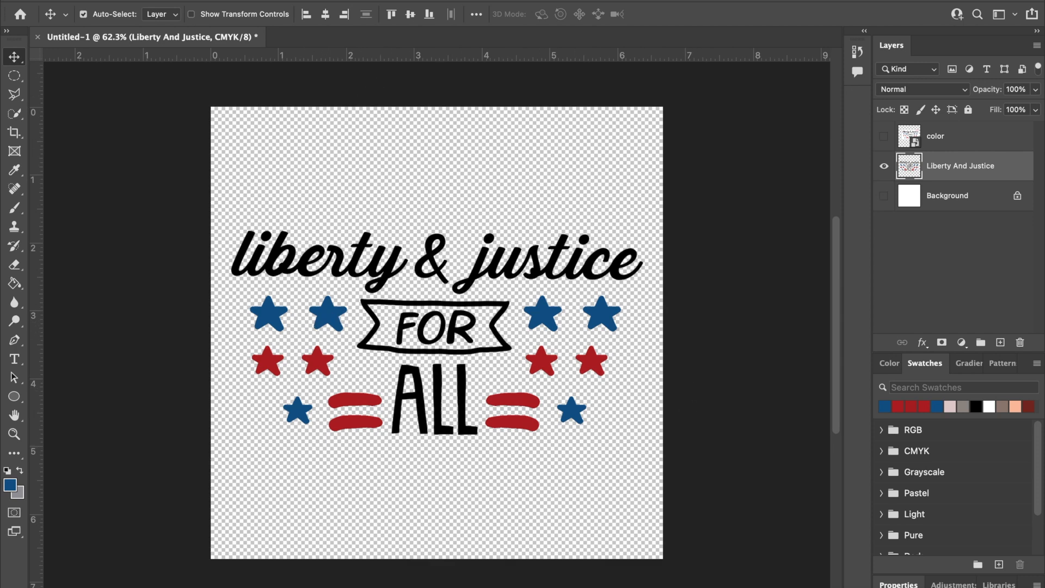
{"action": "left_click", "coordinate": [106, 1]}
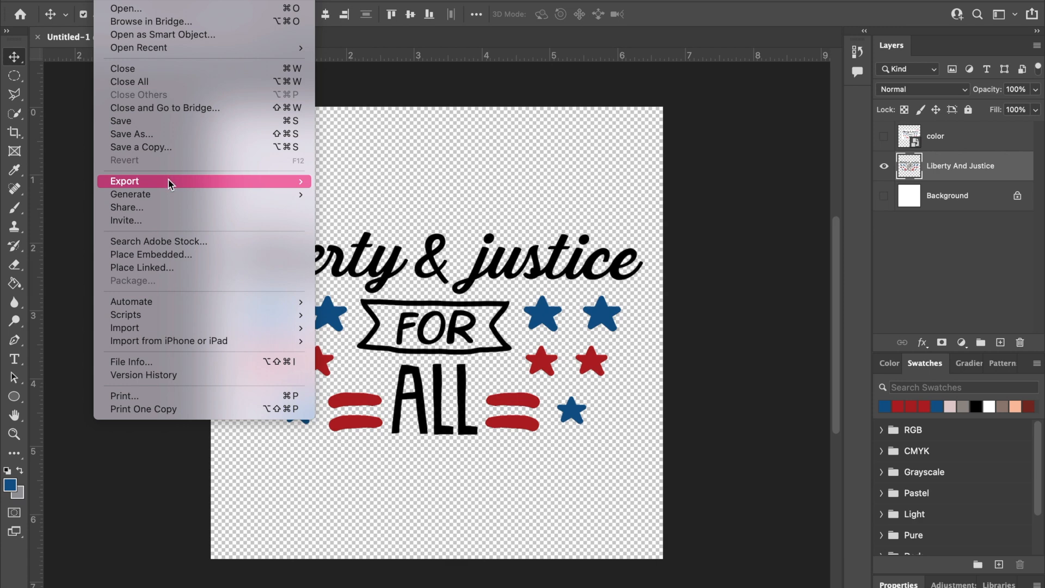
{"action": "mouse_move", "coordinate": [169, 184]}
{"action": "left_click", "coordinate": [390, 185]}
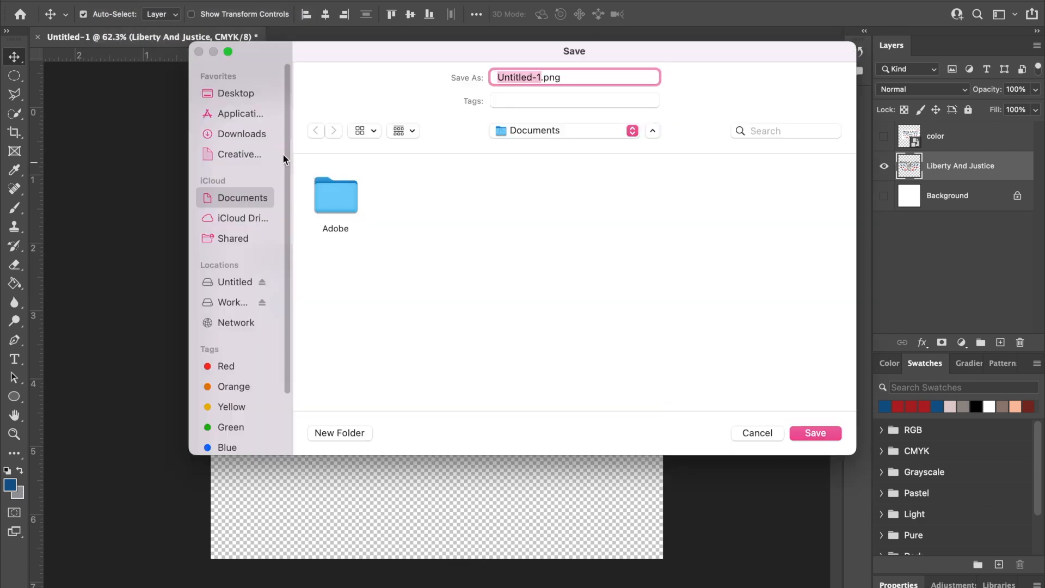
{"action": "left_click", "coordinate": [226, 96]}
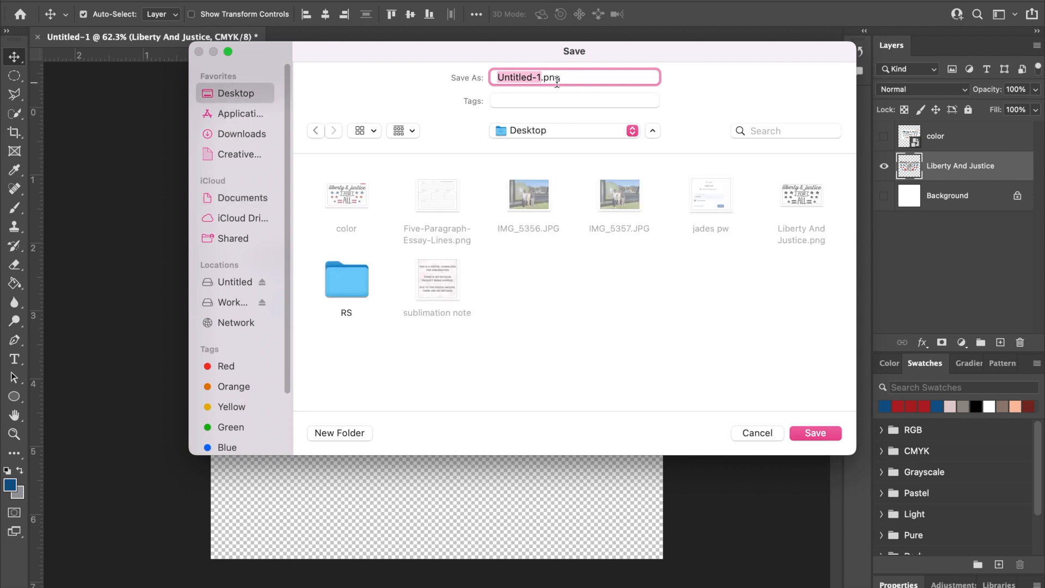
{"action": "type", "text": "Liberty "}
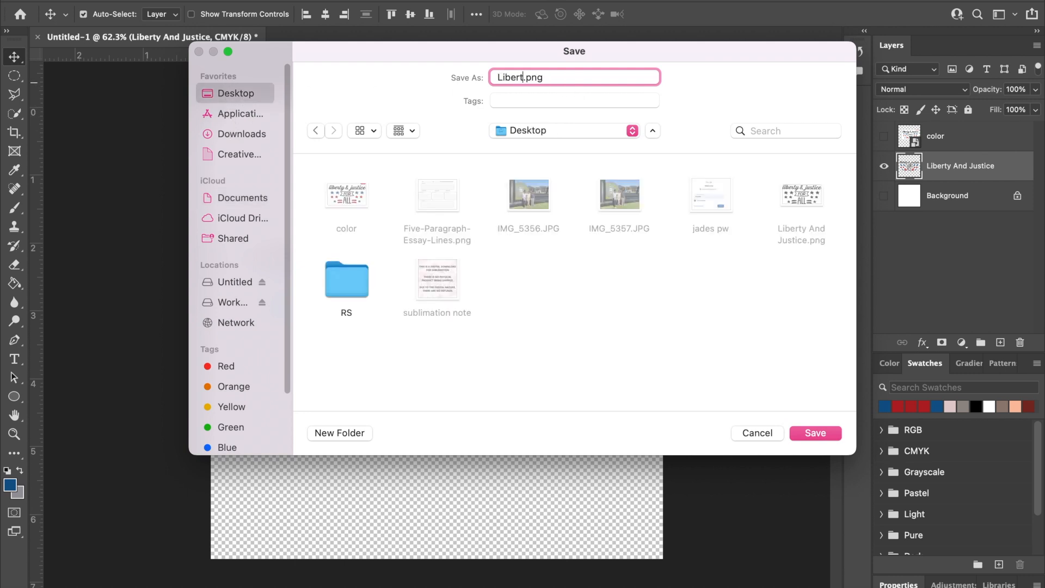
{"action": "type", "text": "Color HQ"}
{"action": "key", "text": "Return"}
- Lasso the two blue stars beside the right end of the FOR banner and copy them to a new, slightly offset layer
{"action": "key", "text": "l"}
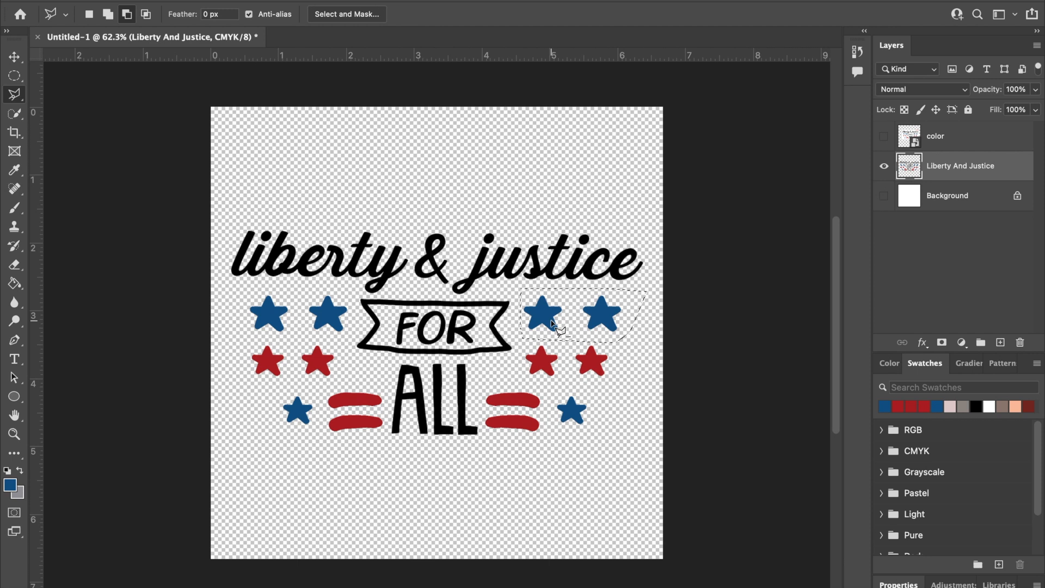
{"action": "key", "text": "ctrl+j"}
{"action": "left_click_drag", "start_coordinate": [553, 325], "coordinate": [557, 328]}
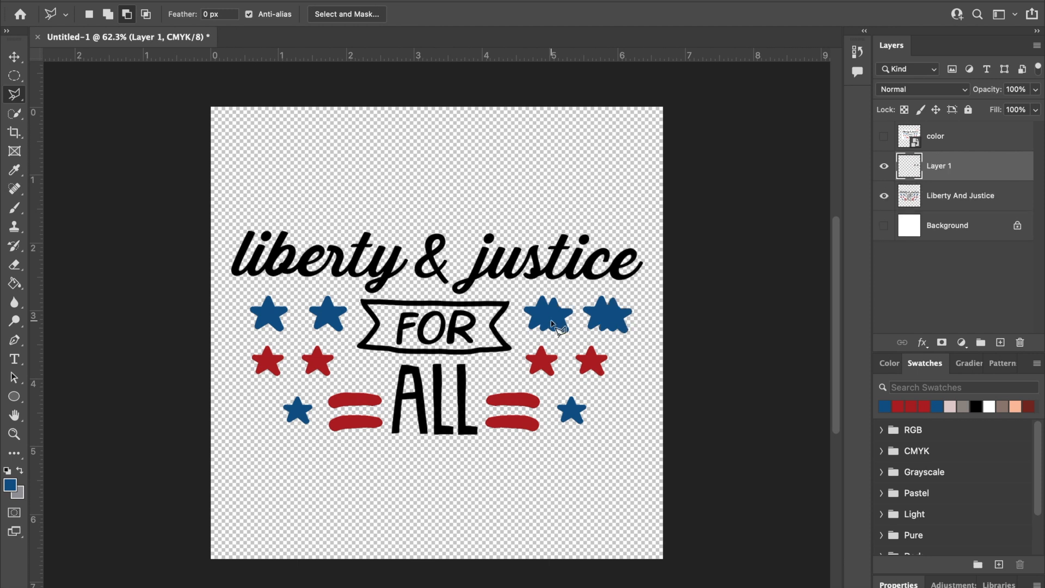
{"action": "key", "text": "v"}
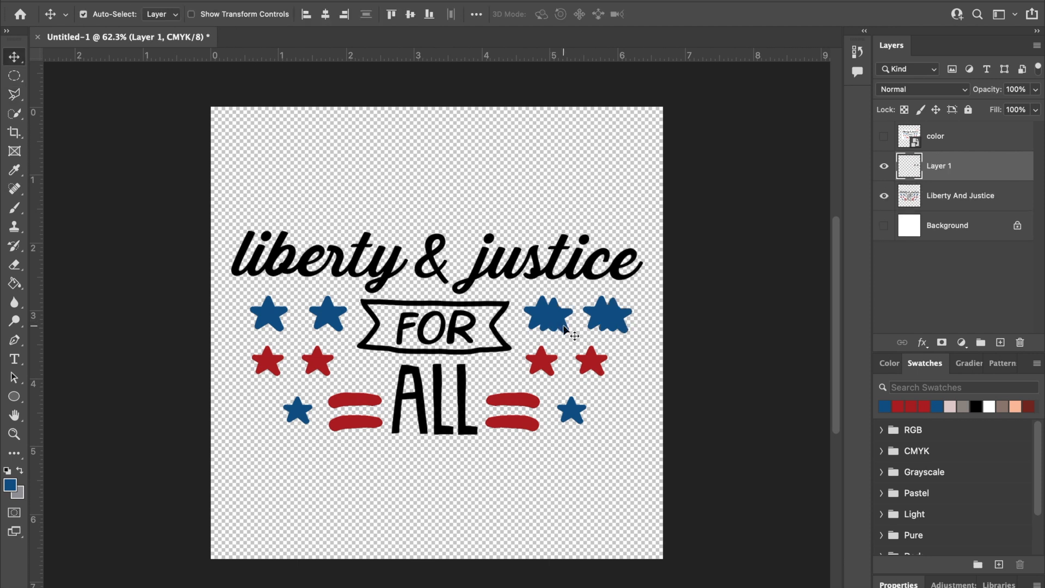
- Rename the copied stars' layer to glitter stars and move the copies back over the original stars
{"action": "double_click", "coordinate": [937, 167]}
{"action": "type", "text": "glitter stars"}
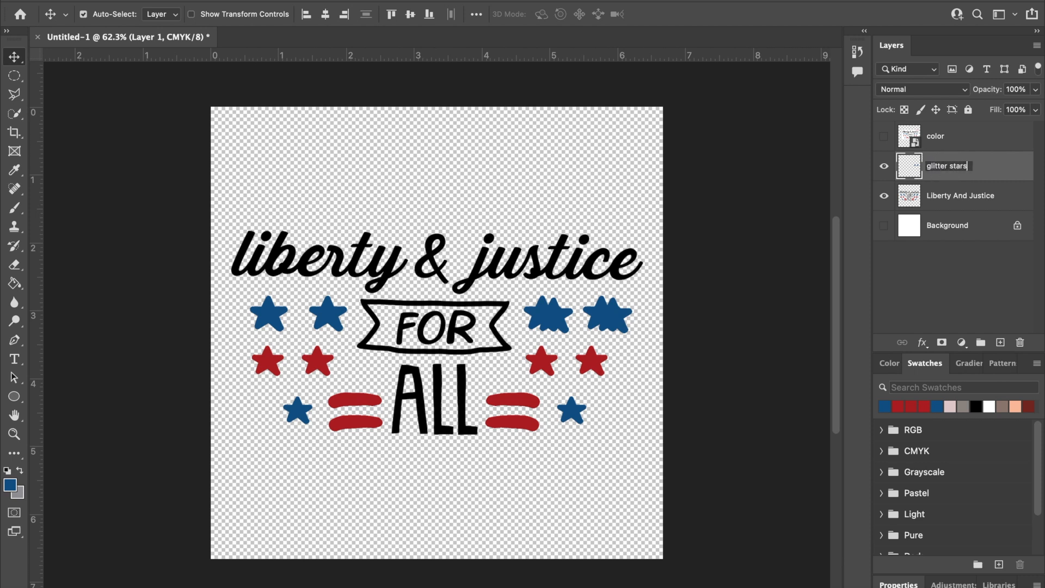
{"action": "key", "text": "Return"}
{"action": "left_click_drag", "start_coordinate": [607, 323], "coordinate": [599, 320]}
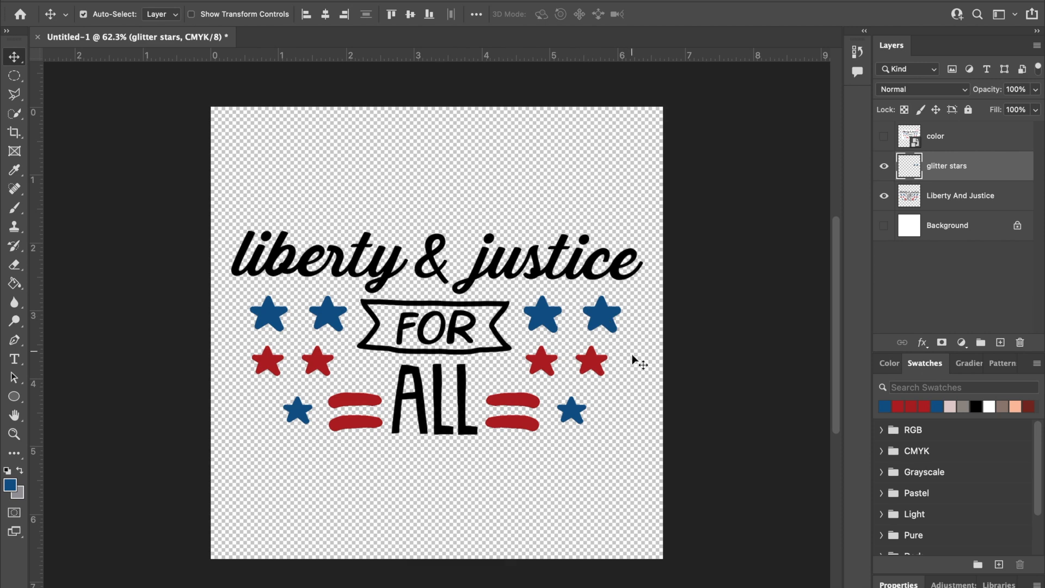
- Place the blue glitter photo in the document as a new layer and move it upward over the design
{"action": "left_click", "coordinate": [121, 182]}
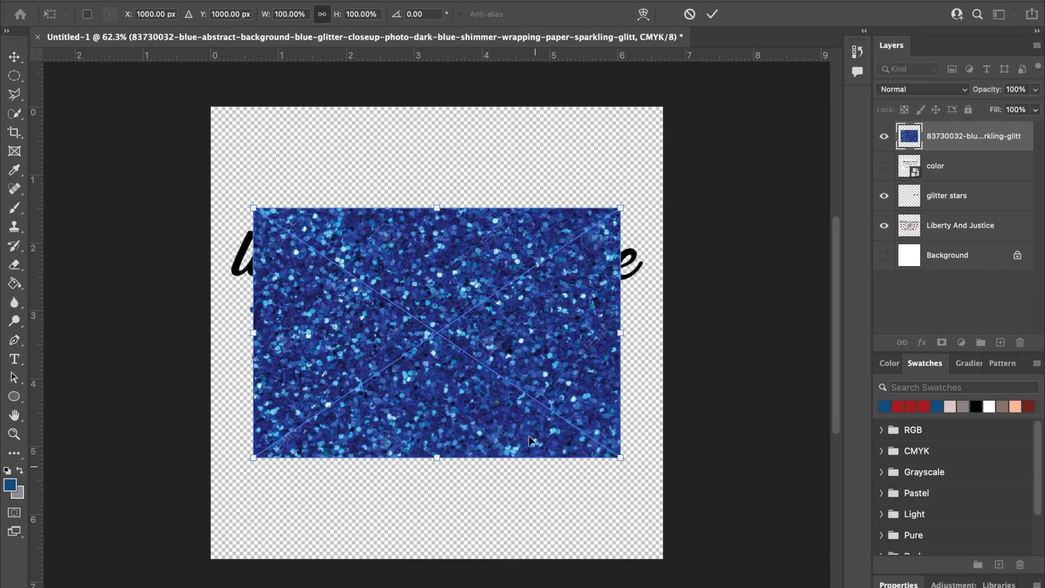
{"action": "key", "text": "Return"}
{"action": "left_click_drag", "start_coordinate": [448, 322], "coordinate": [436, 223]}
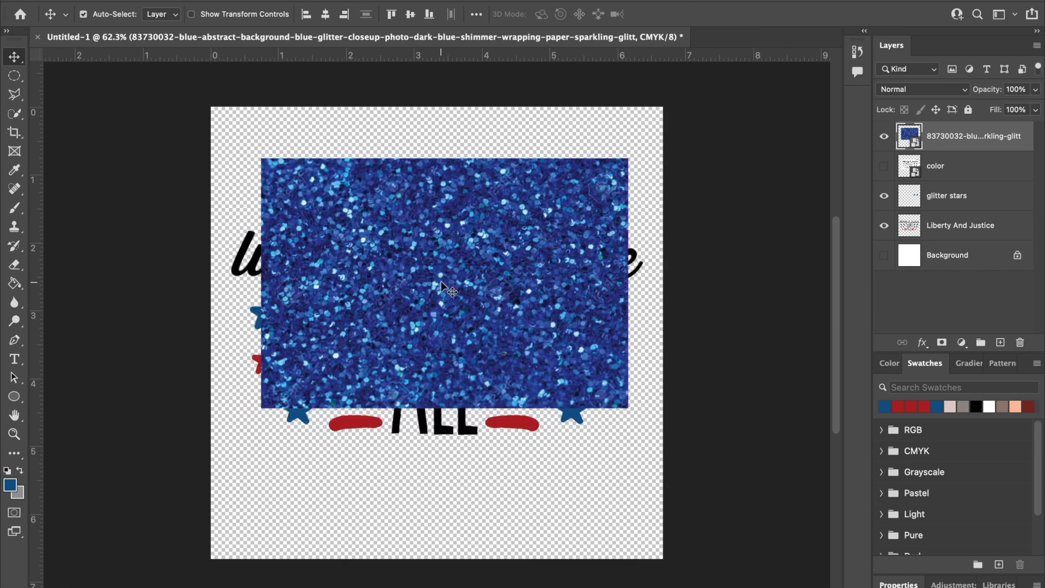
- Scale the glitter photo to about 42% and position it over the two blue stars to the right of the FOR banner
{"action": "key", "text": "ctrl+t"}
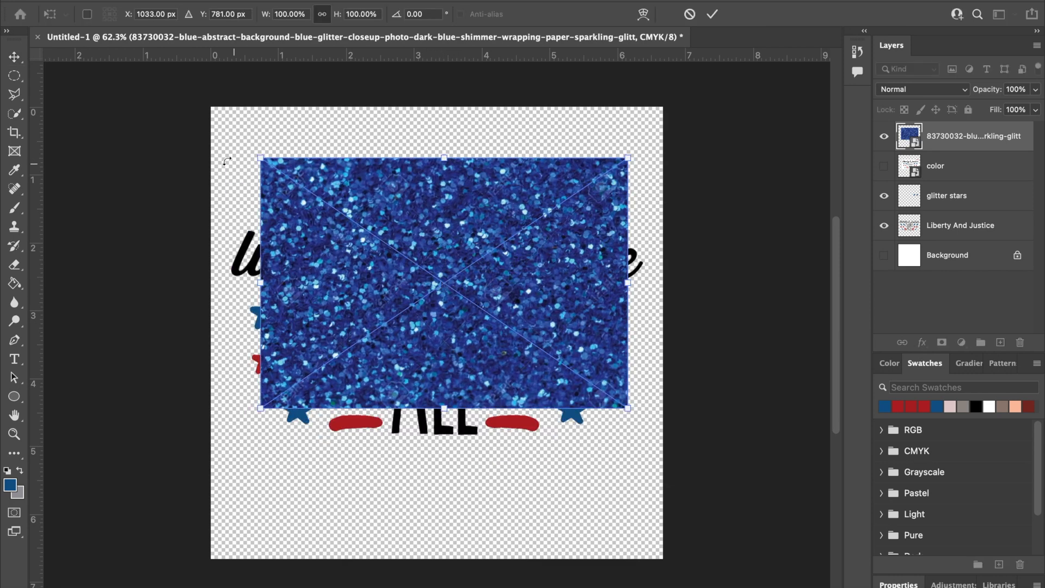
{"action": "left_click_drag", "start_coordinate": [260, 157], "coordinate": [484, 287]}
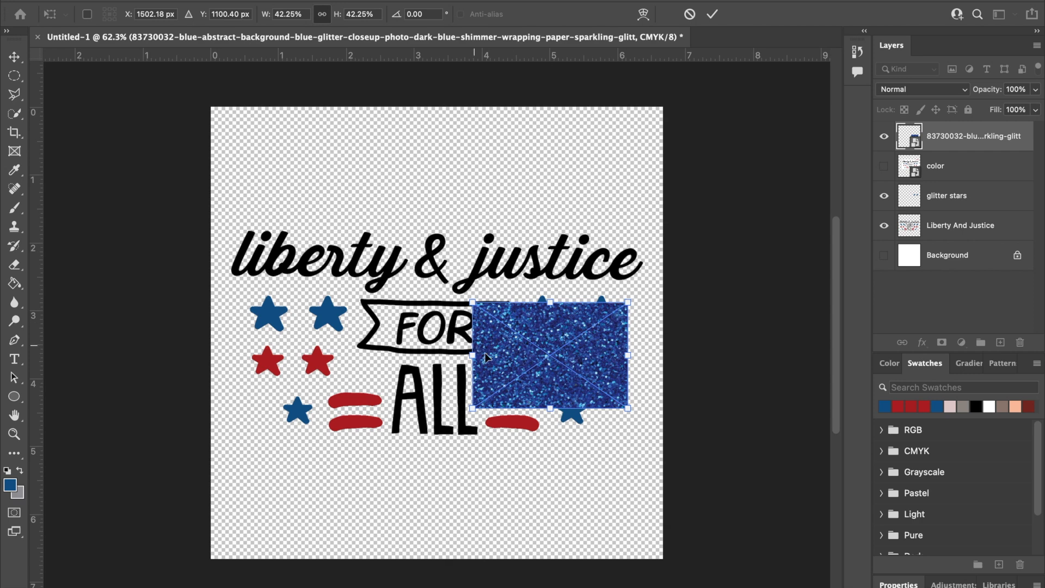
{"action": "left_click_drag", "start_coordinate": [536, 350], "coordinate": [574, 307]}
{"action": "key", "text": "Return"}
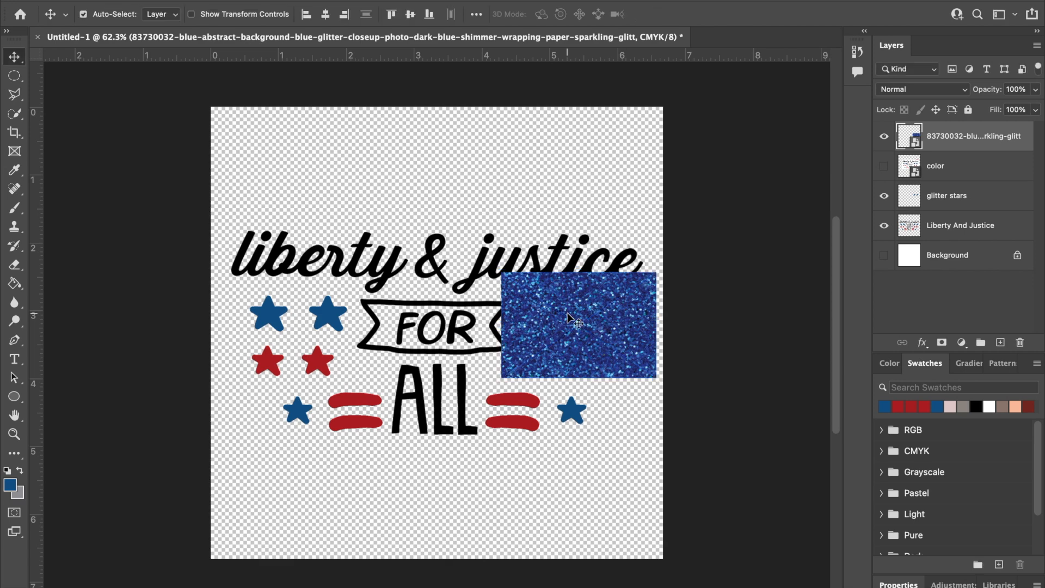
- Rename the placed glitter photo's layer to blue glitter
{"action": "double_click", "coordinate": [961, 137]}
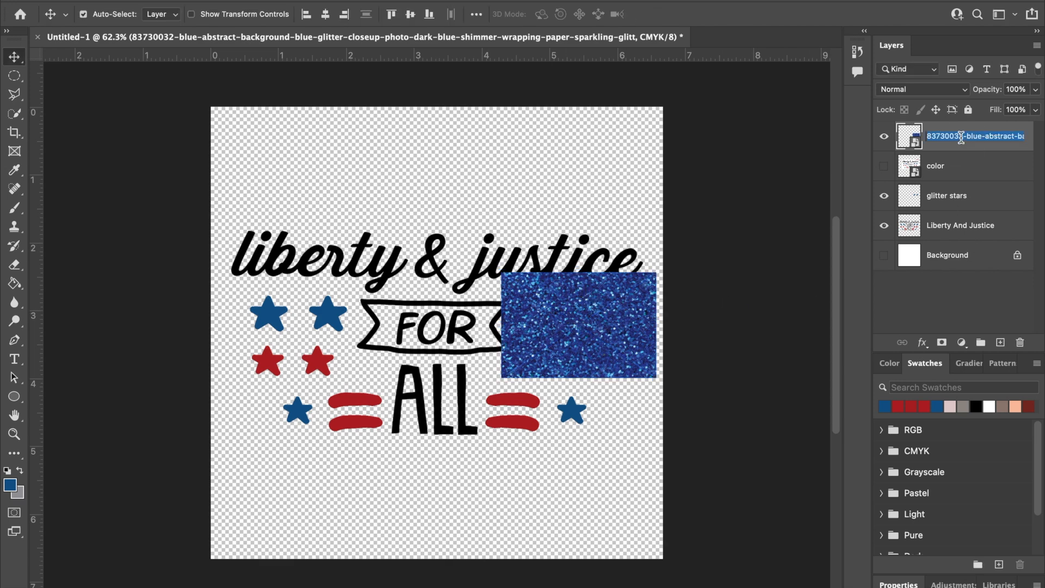
{"action": "type", "text": "blue glitter"}
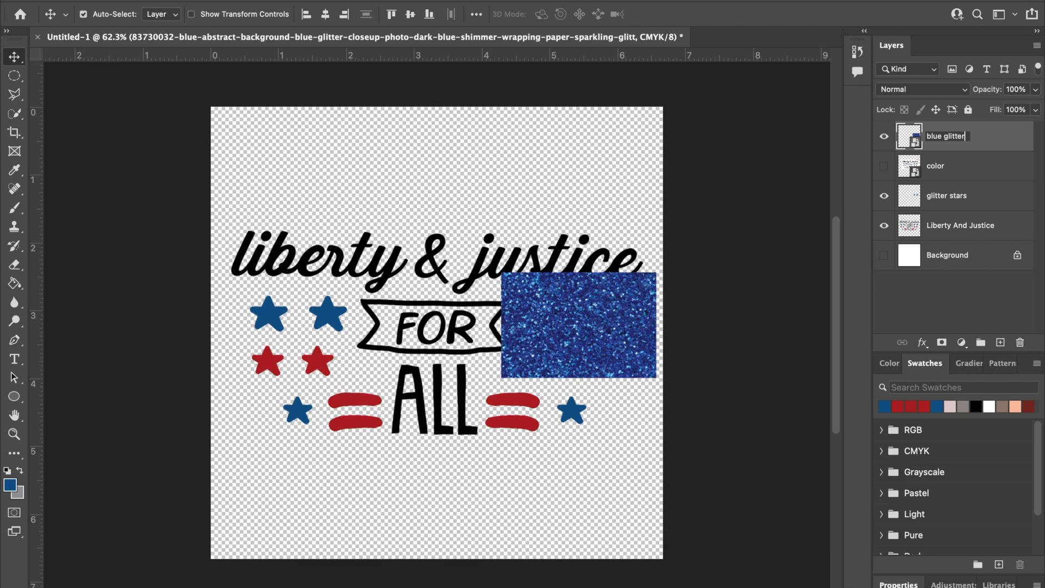
{"action": "key", "text": "Return"}
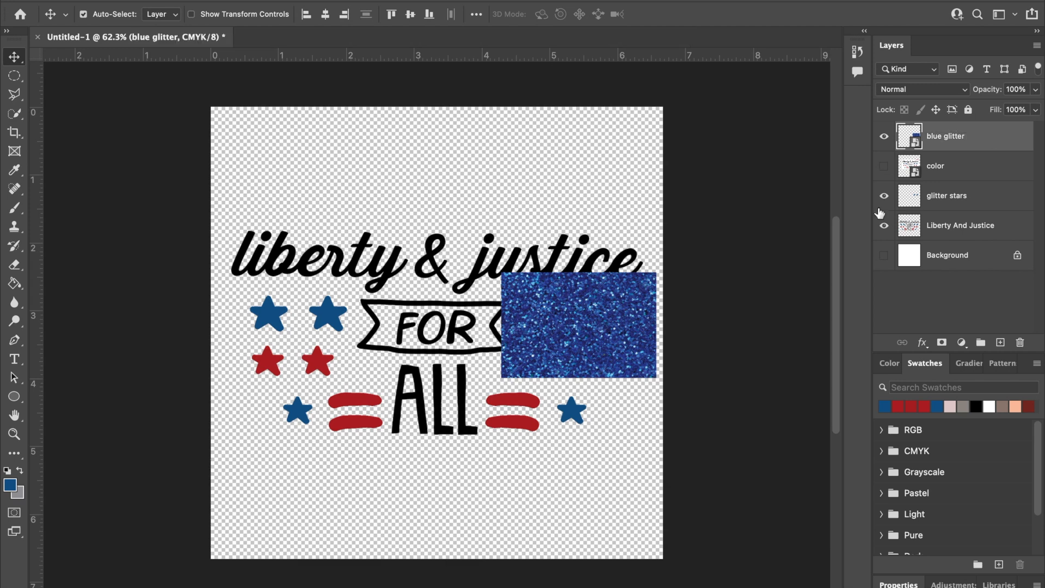
- Place the blue glitter layer directly above the glitter stars layer and clip it to the stars
{"action": "left_click_drag", "start_coordinate": [988, 144], "coordinate": [987, 181]}
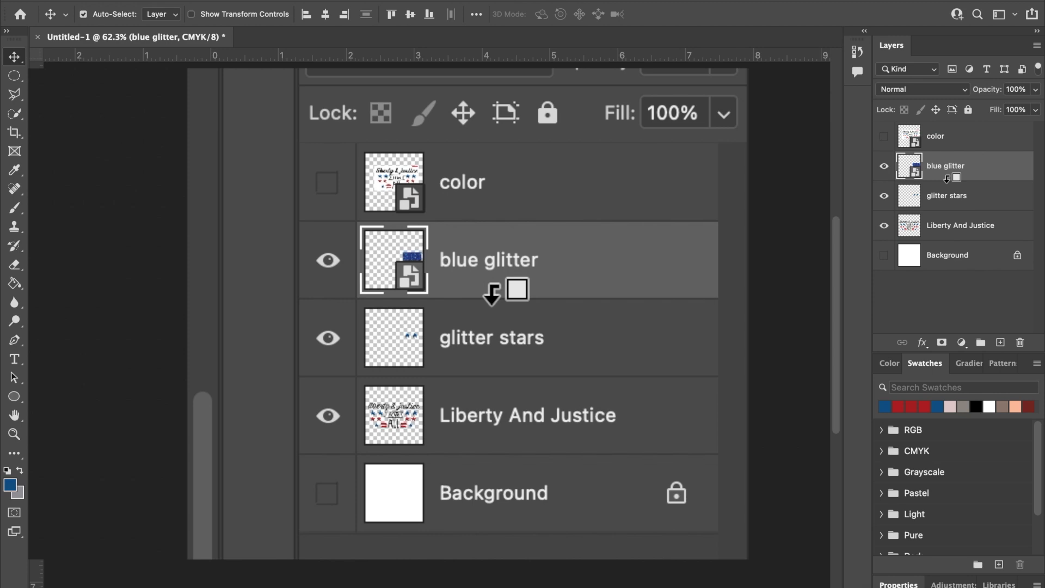
{"action": "left_click", "coordinate": [947, 179], "text": "alt"}
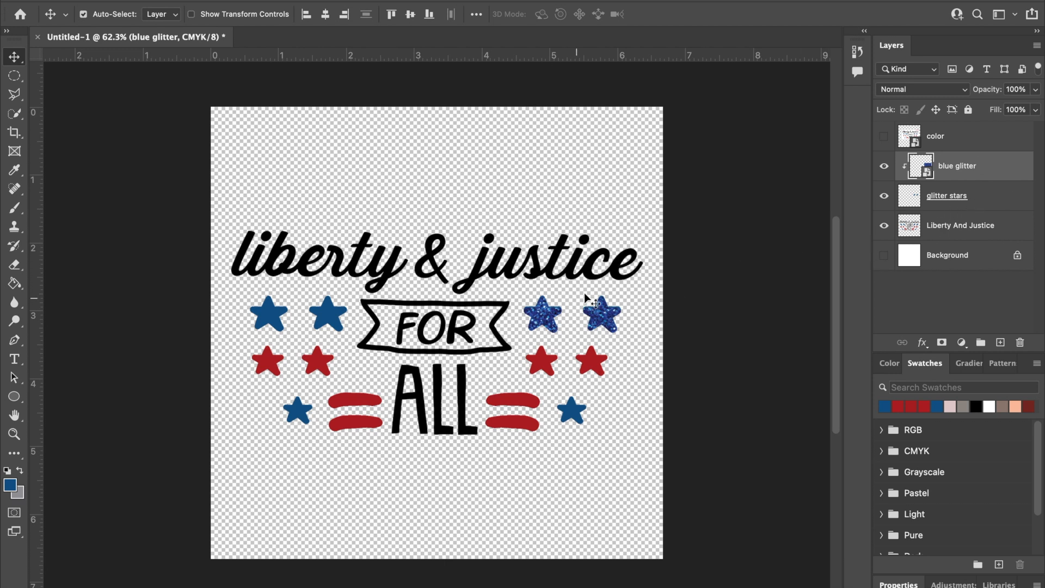
- Merge the blue glitter and glitter stars layers and rename the merged layer to blue glitter stars
{"action": "left_click", "coordinate": [984, 202], "text": "shift"}
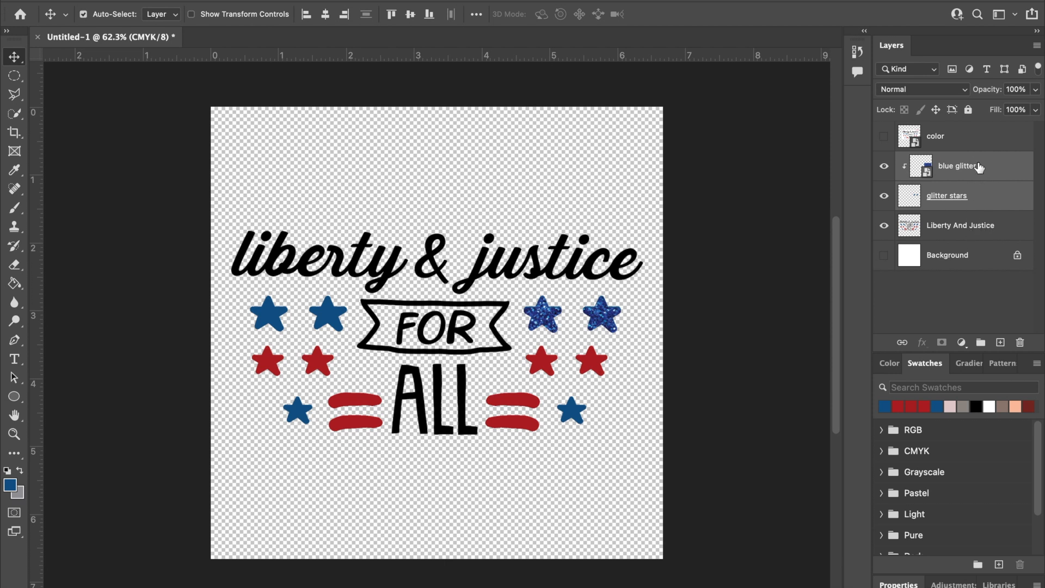
{"action": "key", "text": "super+e"}
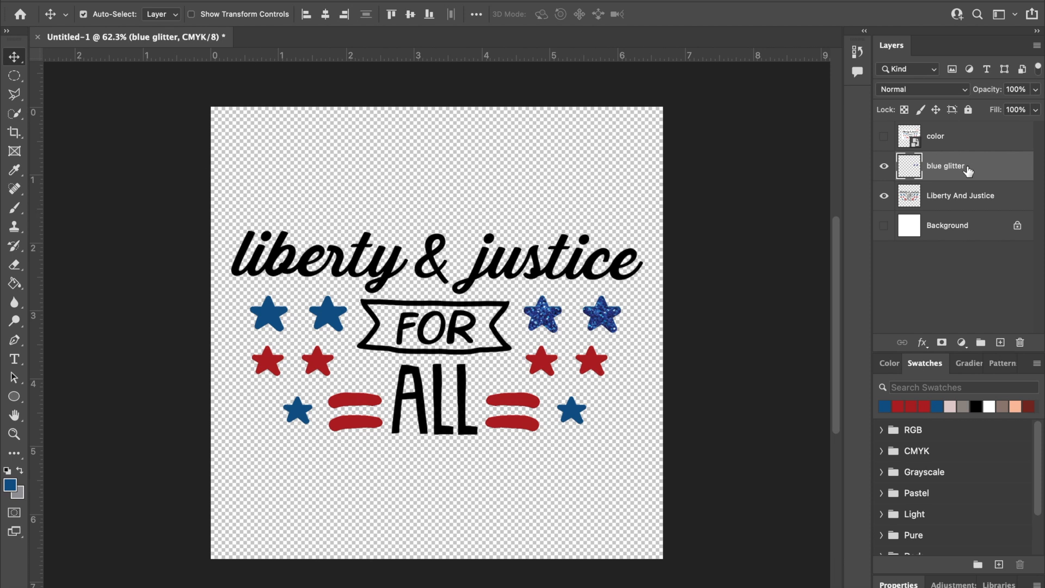
{"action": "left_click", "coordinate": [934, 172]}
{"action": "double_click", "coordinate": [935, 169]}
{"action": "type", "text": "blue glitter s"}
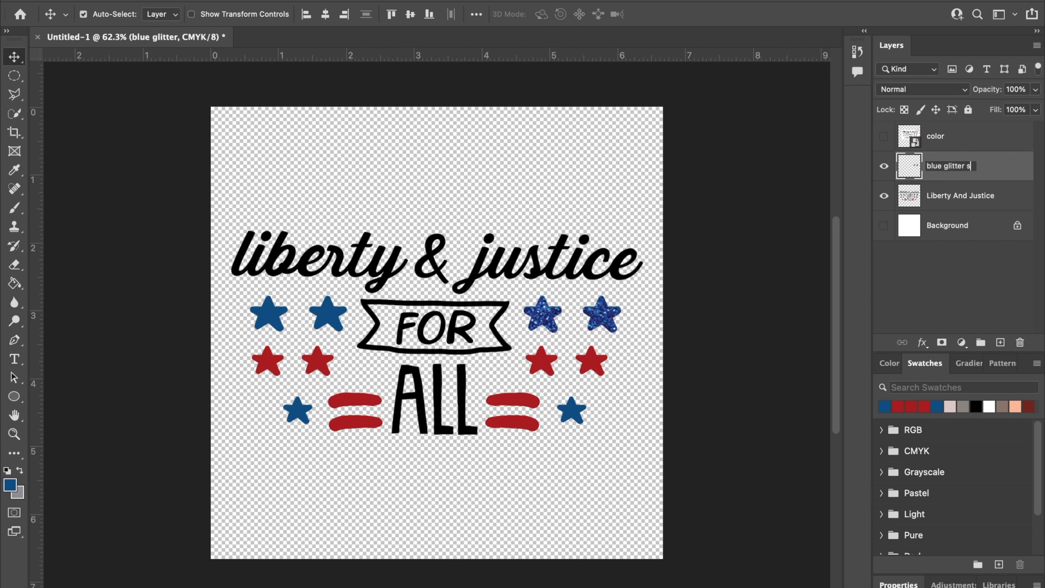
{"action": "type", "text": "tars"}
{"action": "key", "text": "Return"}
- Duplicate the blue glitter stars layer and move the copy over the two blue stars to the left of the FOR banner
{"action": "left_click_drag", "start_coordinate": [990, 171], "coordinate": [1000, 341]}
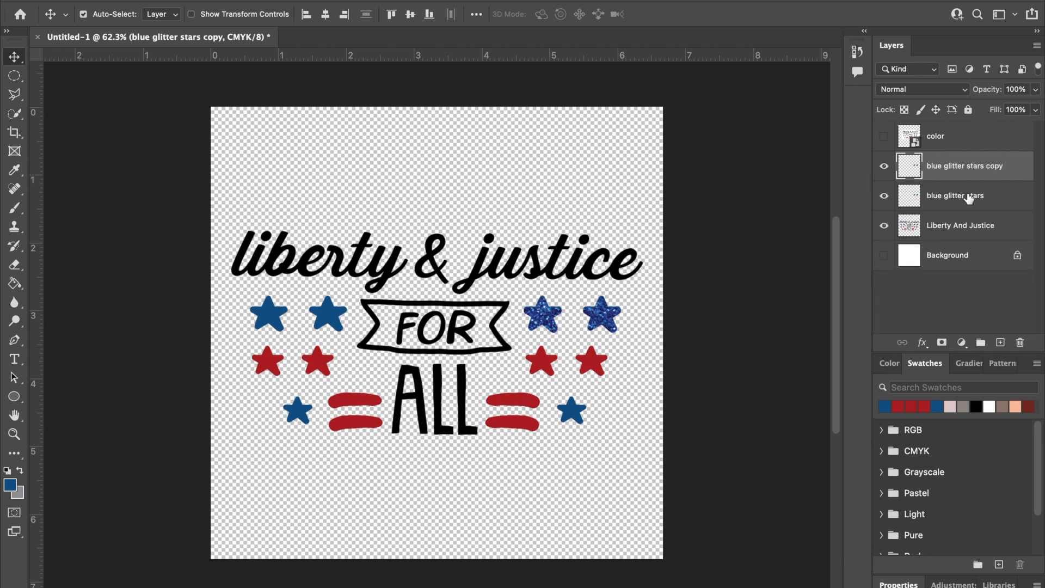
{"action": "key", "text": "super+t"}
{"action": "left_click_drag", "start_coordinate": [613, 316], "coordinate": [337, 321]}
{"action": "key", "text": "Return"}
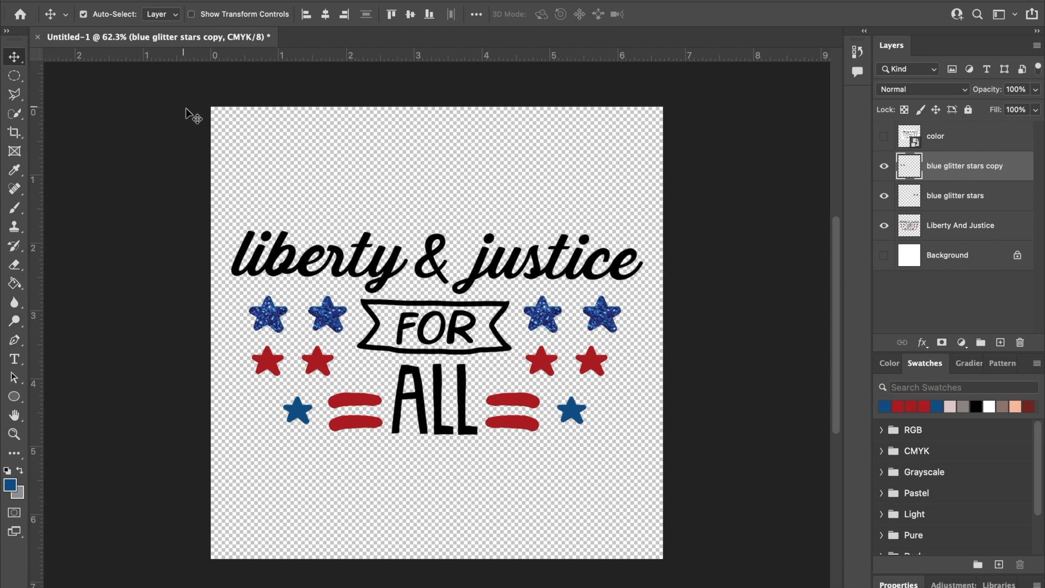